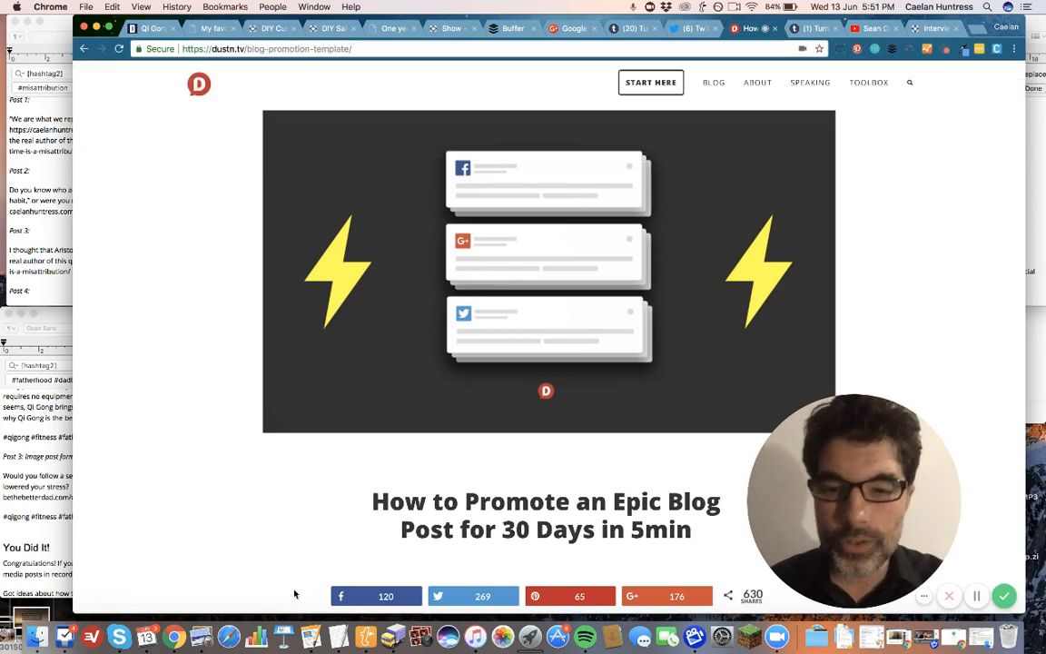
- Read through the article on promoting a blog post for 30 days, down to the PDF download offer
scroll(394, 484, "down", 5)
scroll(394, 484, "down", 10)
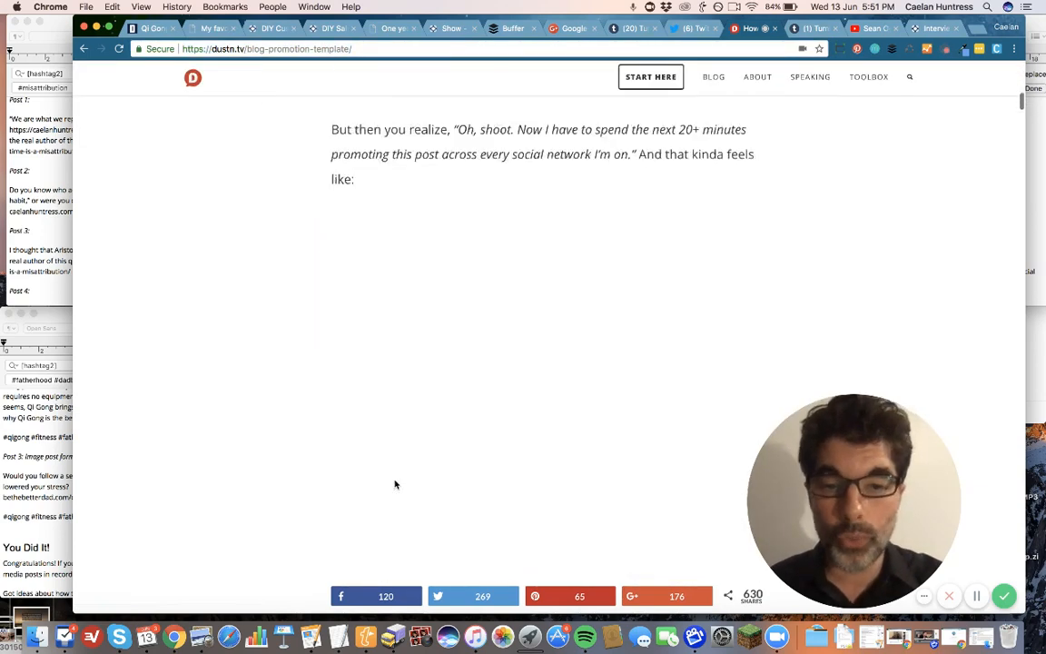
scroll(394, 484, "down", 15)
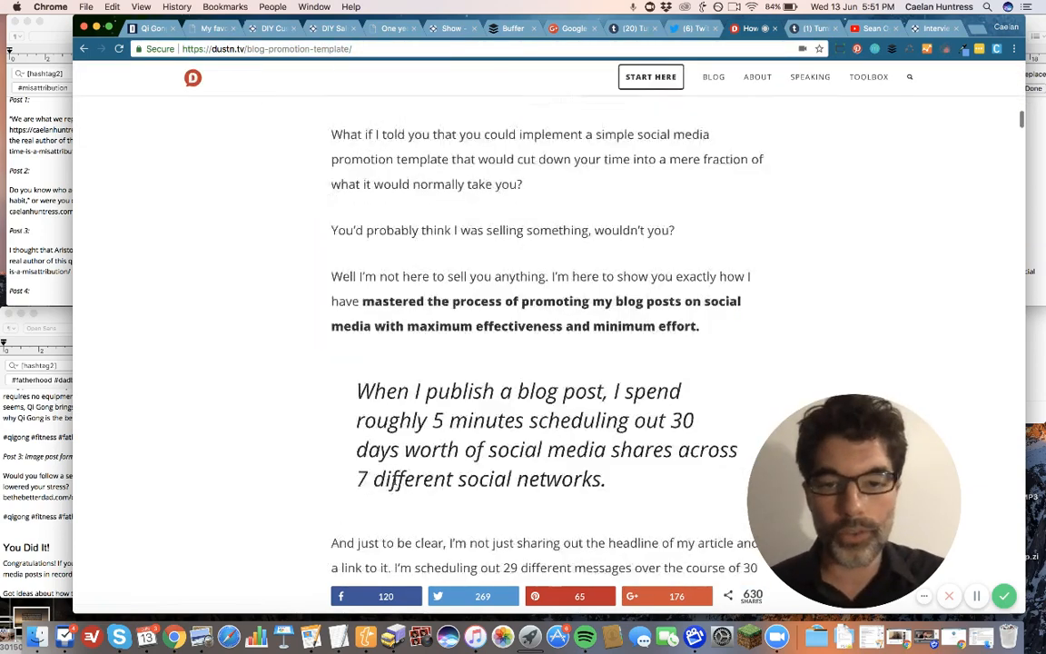
scroll(395, 484, "up", 8)
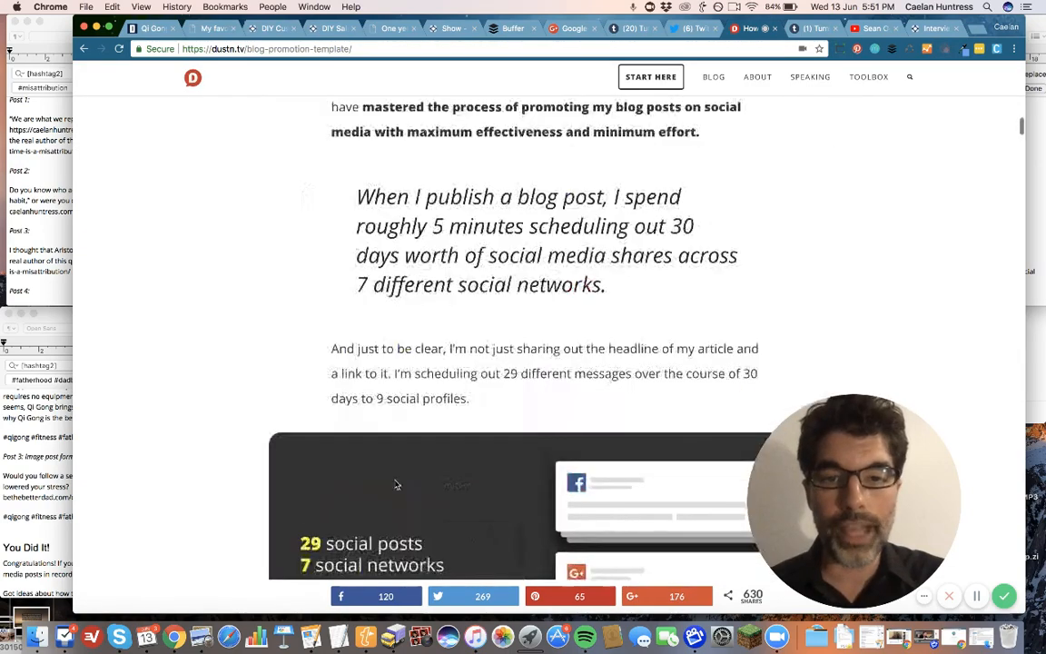
scroll(586, 348, "up", 2)
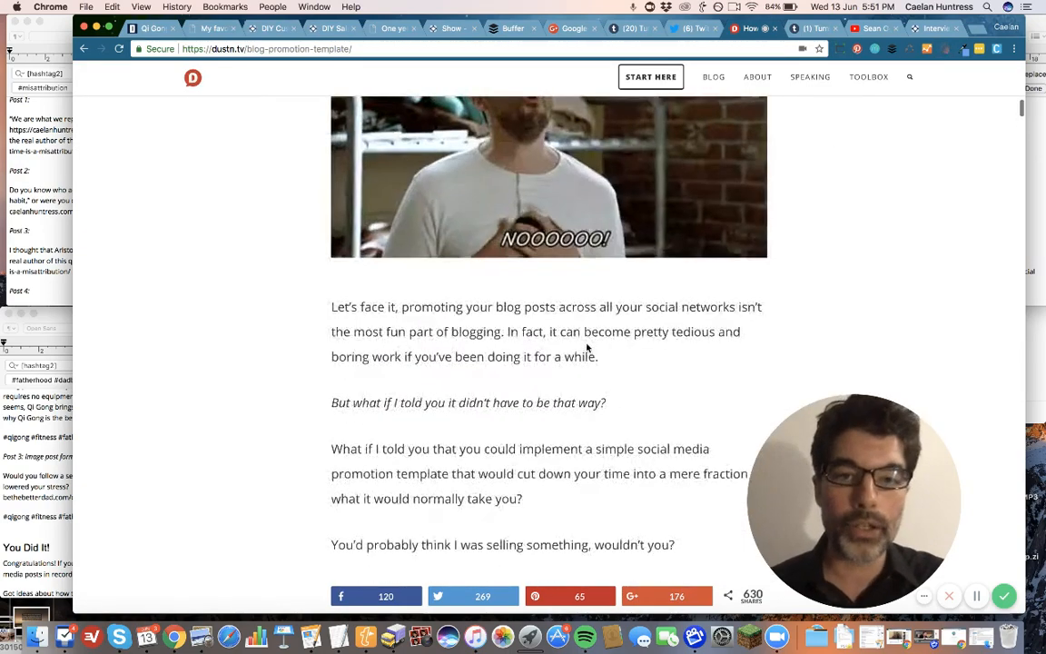
scroll(586, 347, "down", 10)
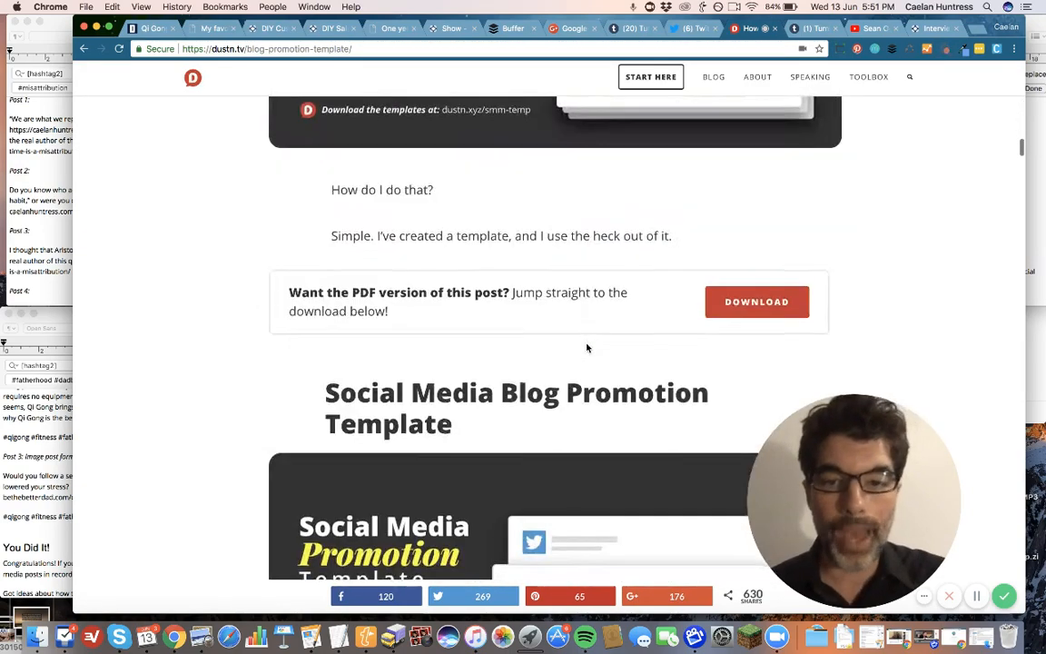
left_click(768, 305)
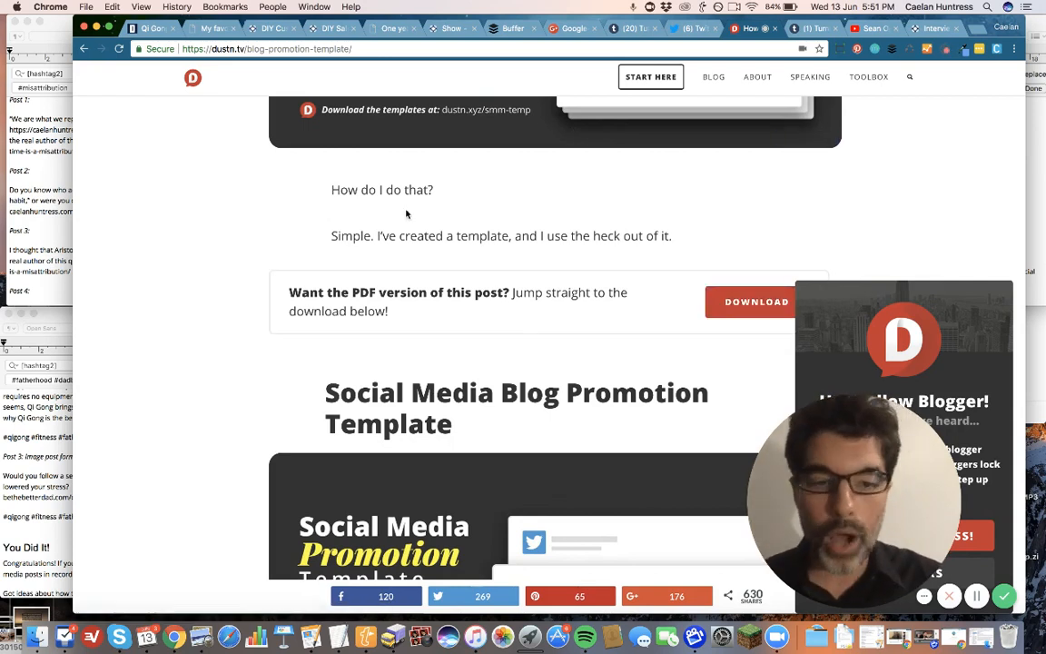
- Switch to TextEdit, move the sm-share-6.rtf window aside and bring sm-share-1-swap.rtf to the front
left_click(338, 638)
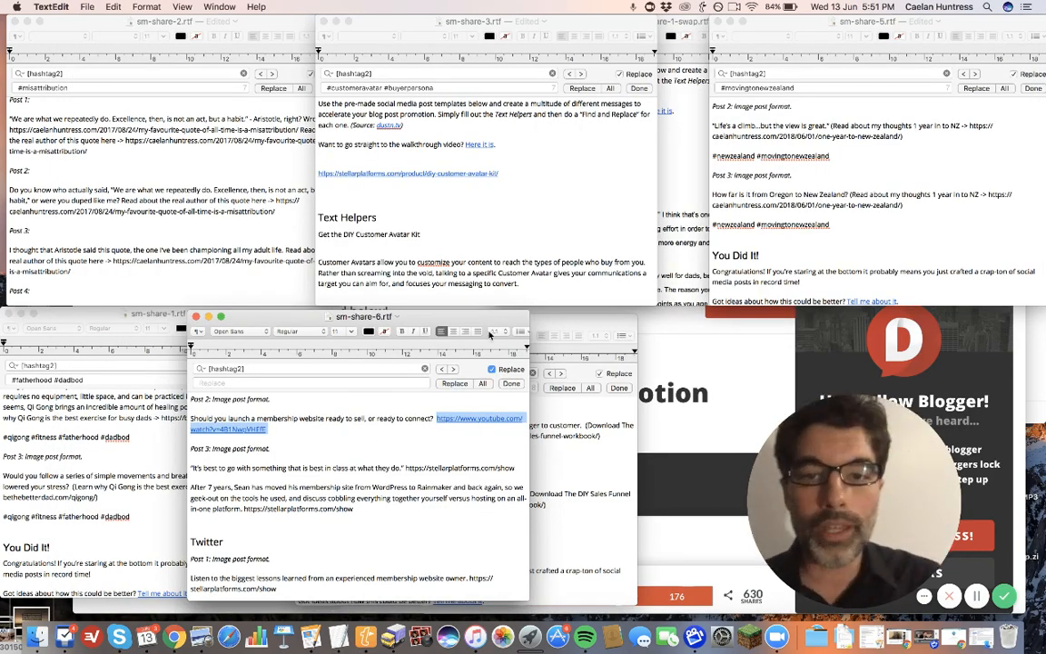
left_click_drag(481, 322, 717, 330)
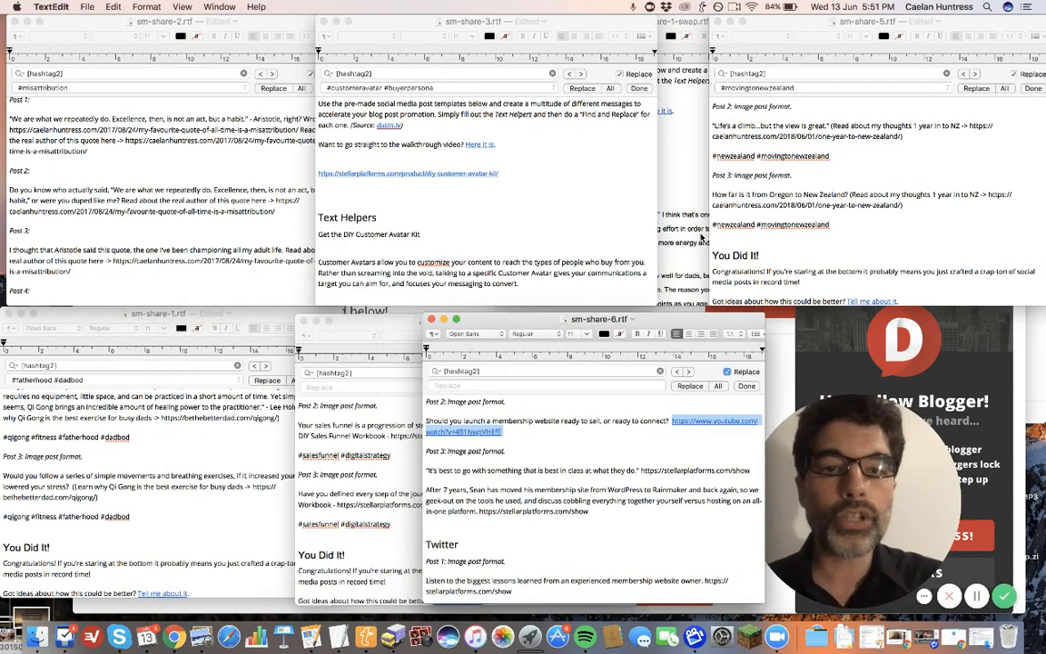
left_click(700, 237)
- Review the Text Helpers in sm-share-1-swap.rtf from [Title] to the hashtags, highlighting the [Lead] and [hashtag1] placeholders
scroll(648, 243, "up", 3)
scroll(649, 243, "down", 3)
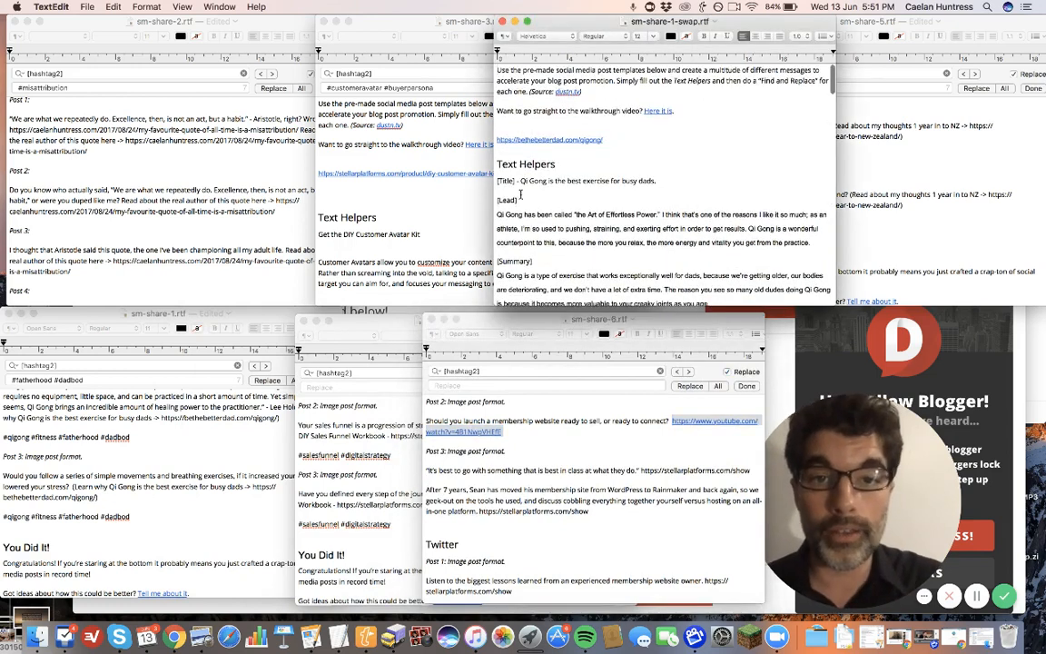
left_click_drag(521, 199, 493, 202)
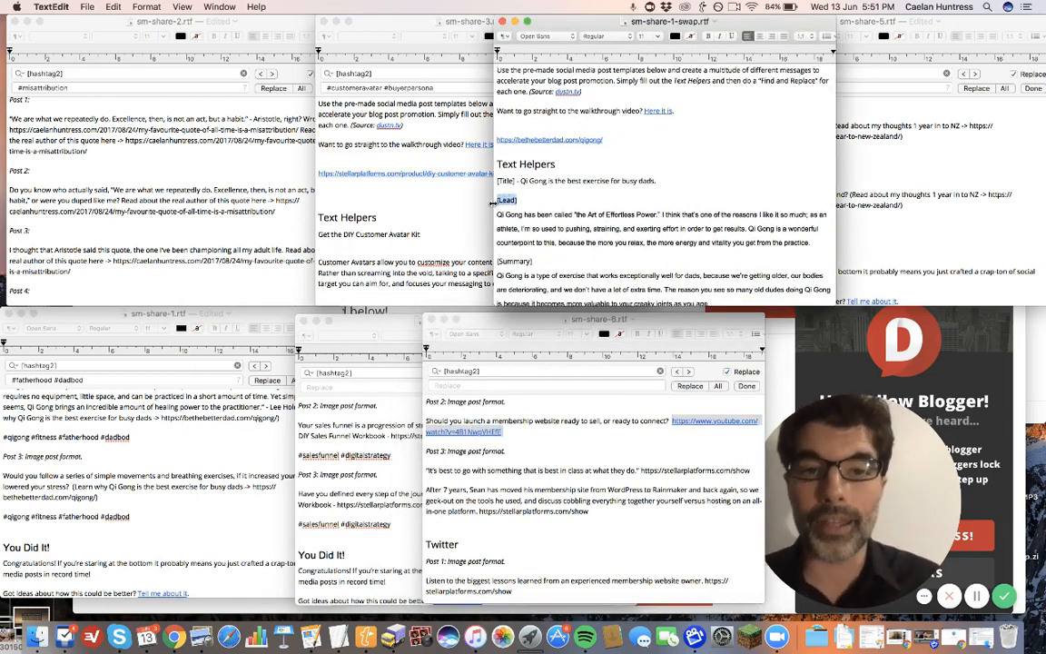
left_click(519, 188)
scroll(524, 231, "down", 12)
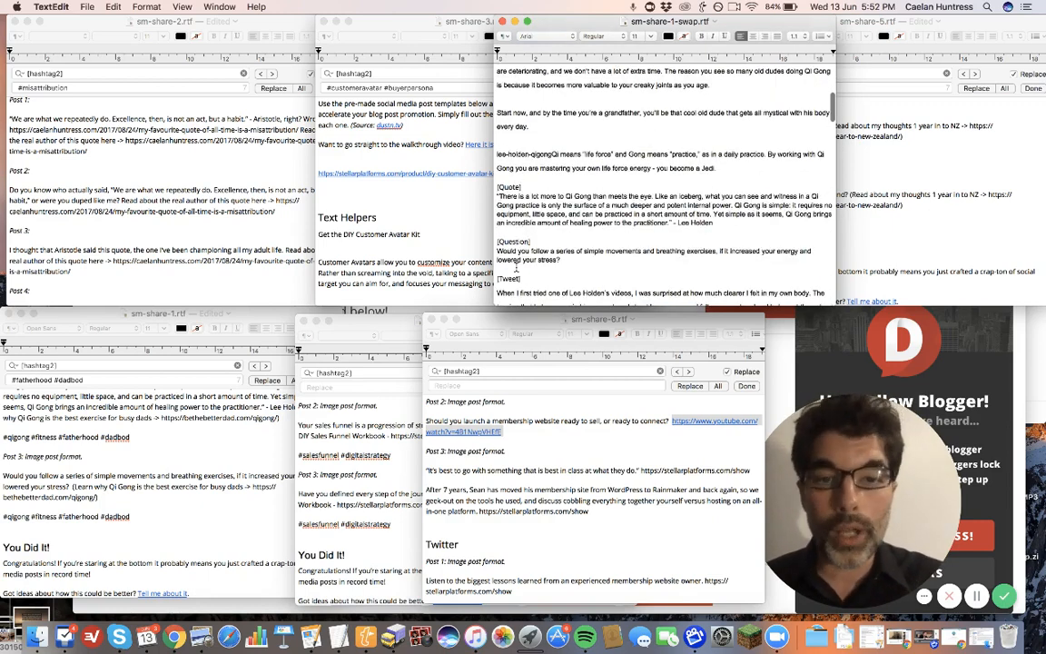
scroll(516, 263, "down", 7)
scroll(516, 268, "down", 2)
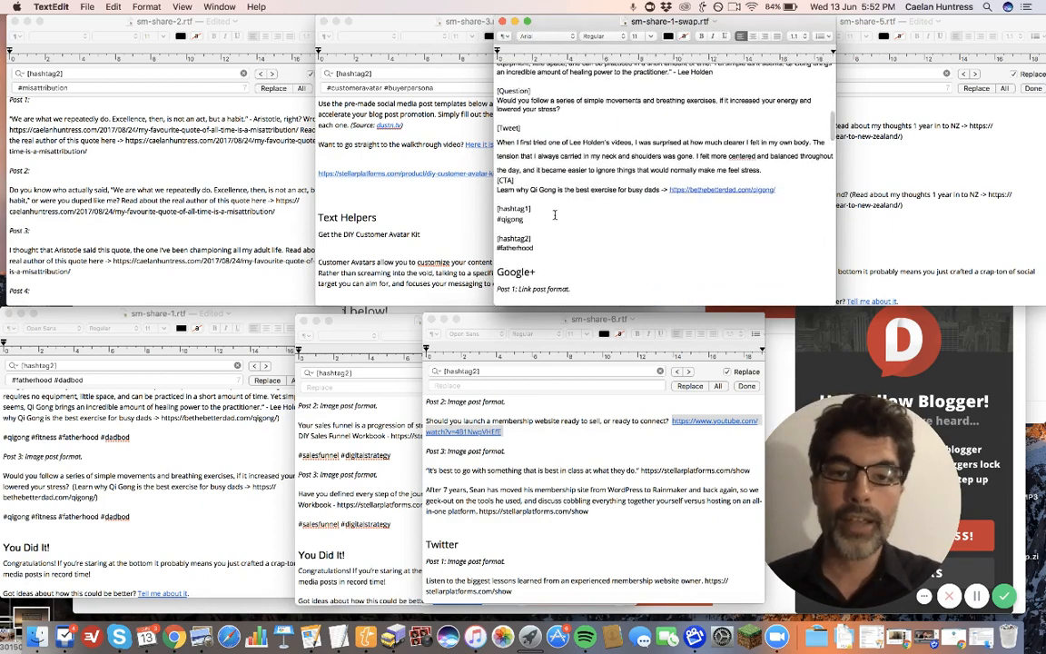
left_click_drag(531, 209, 493, 212)
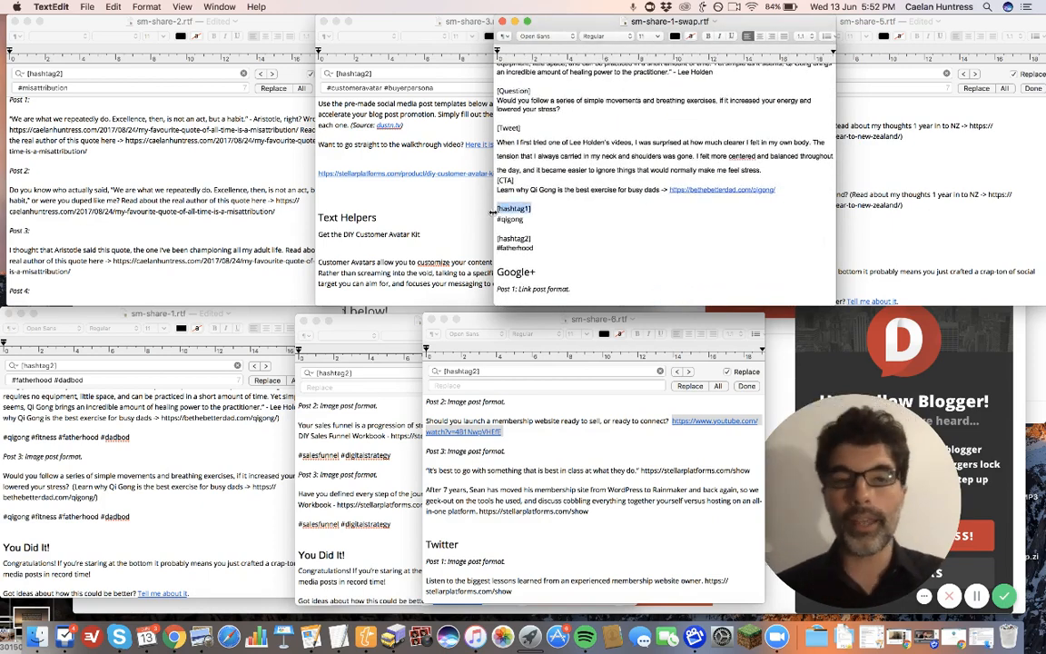
- Examine the Google+ and Facebook post templates in sm-share-1-swap.rtf and highlight the [Lead] placeholder in the first Facebook post
scroll(556, 218, "down", 8)
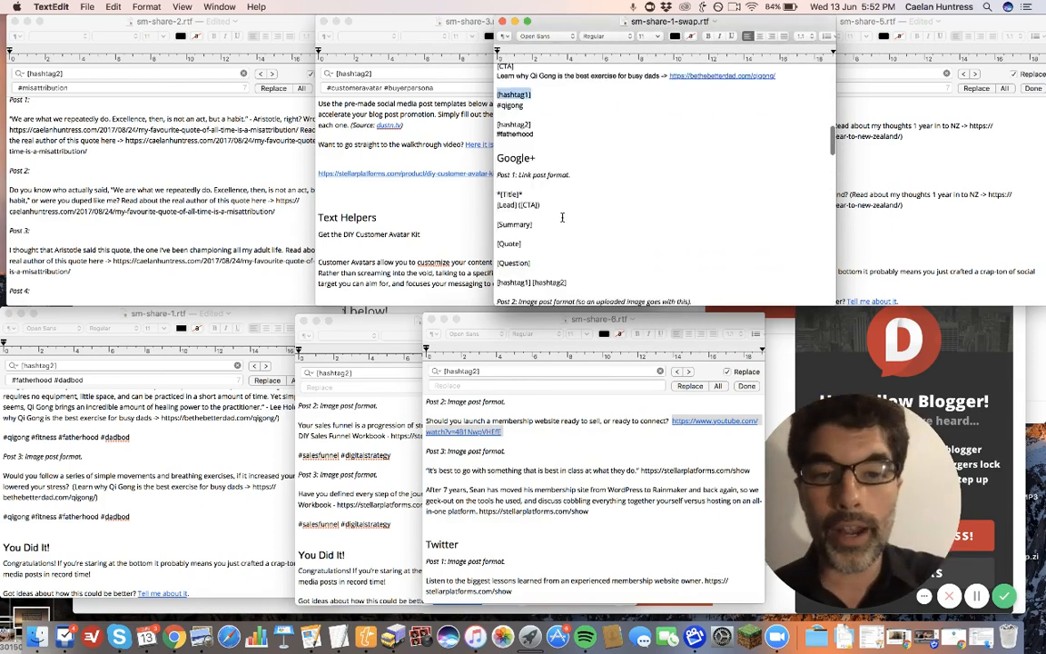
scroll(519, 161, "down", 9)
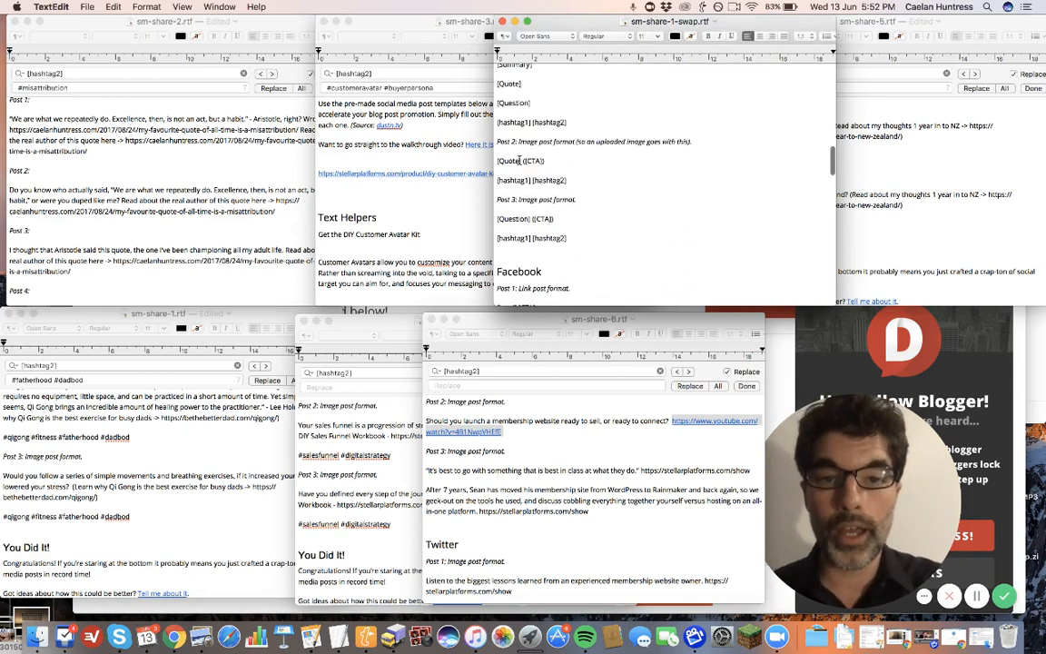
scroll(519, 160, "down", 3)
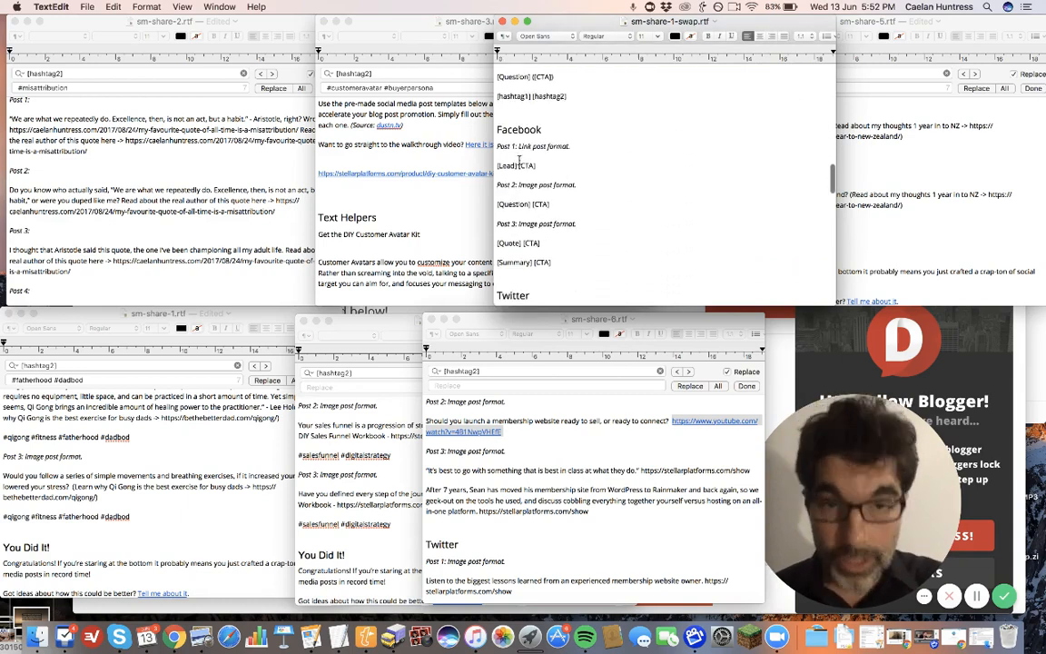
left_click_drag(518, 173, 488, 175)
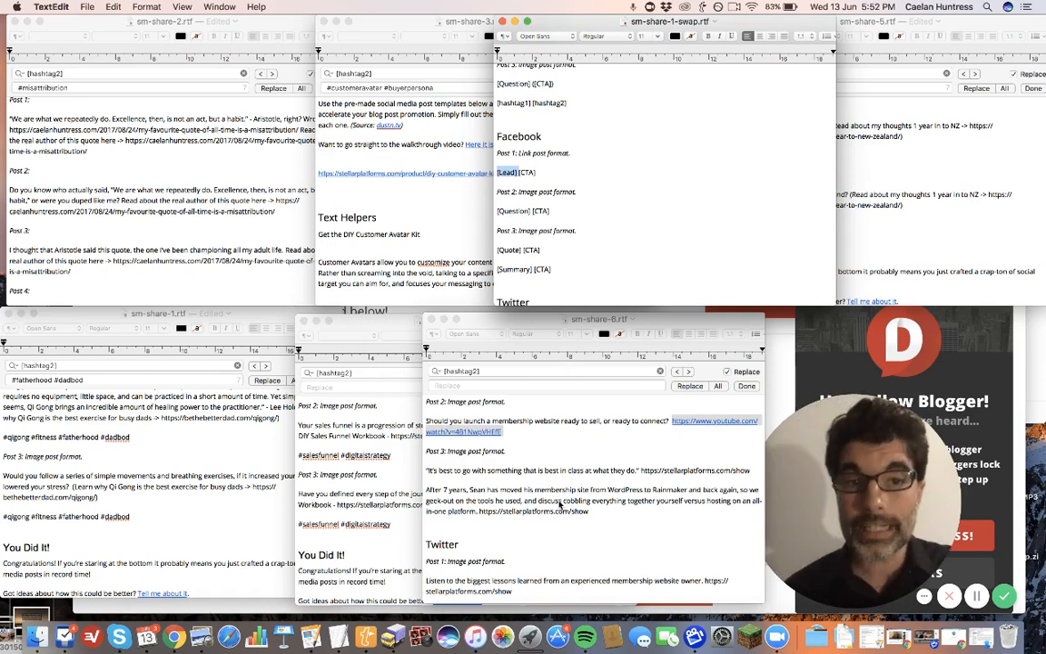
- Switch to Chrome and view the six pages to promote, from the Qi Gong article through to the Stellar Platforms show page
left_click(791, 365)
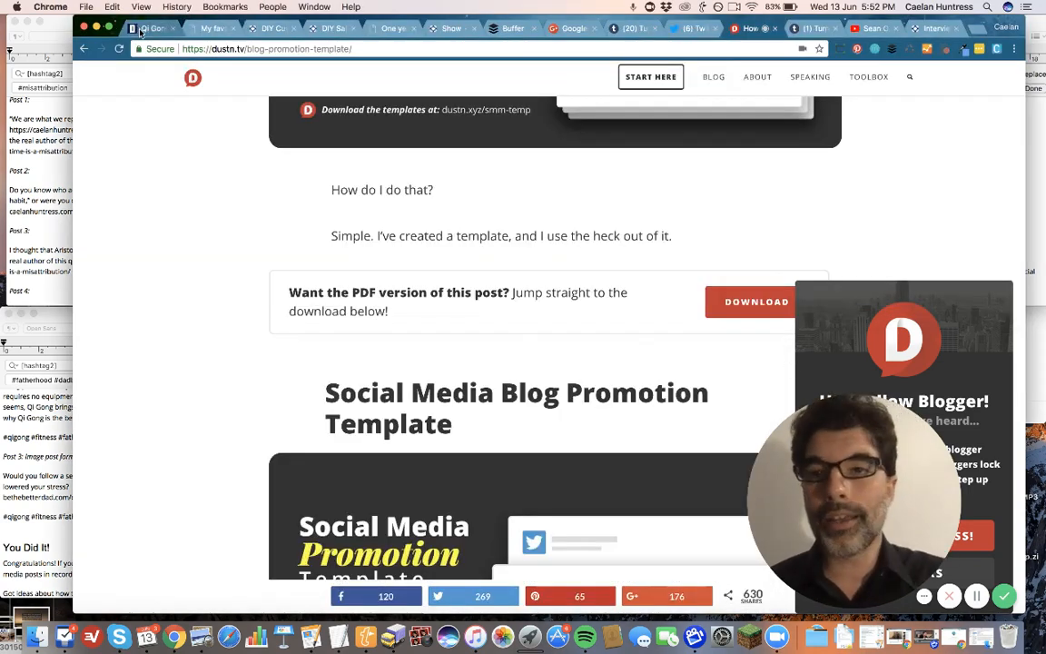
left_click(145, 28)
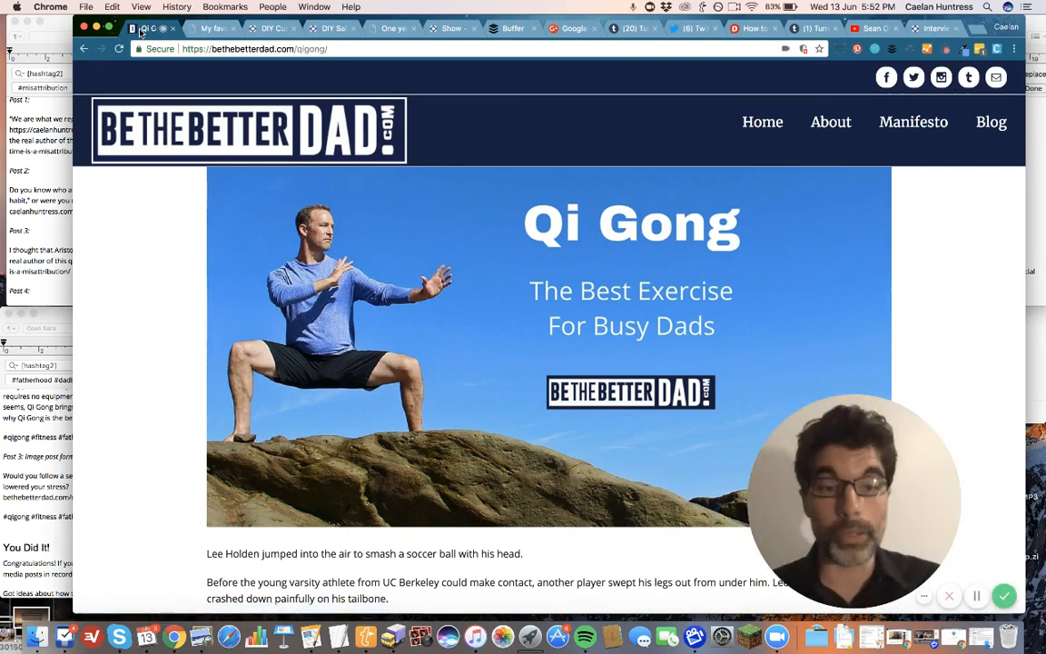
left_click(197, 32)
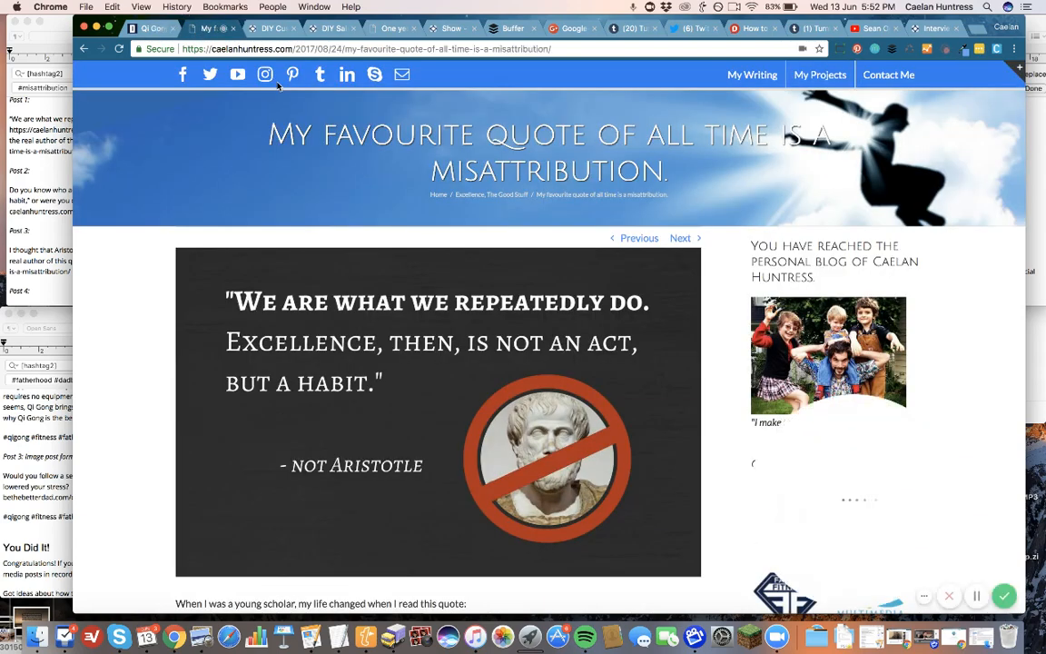
left_click(272, 28)
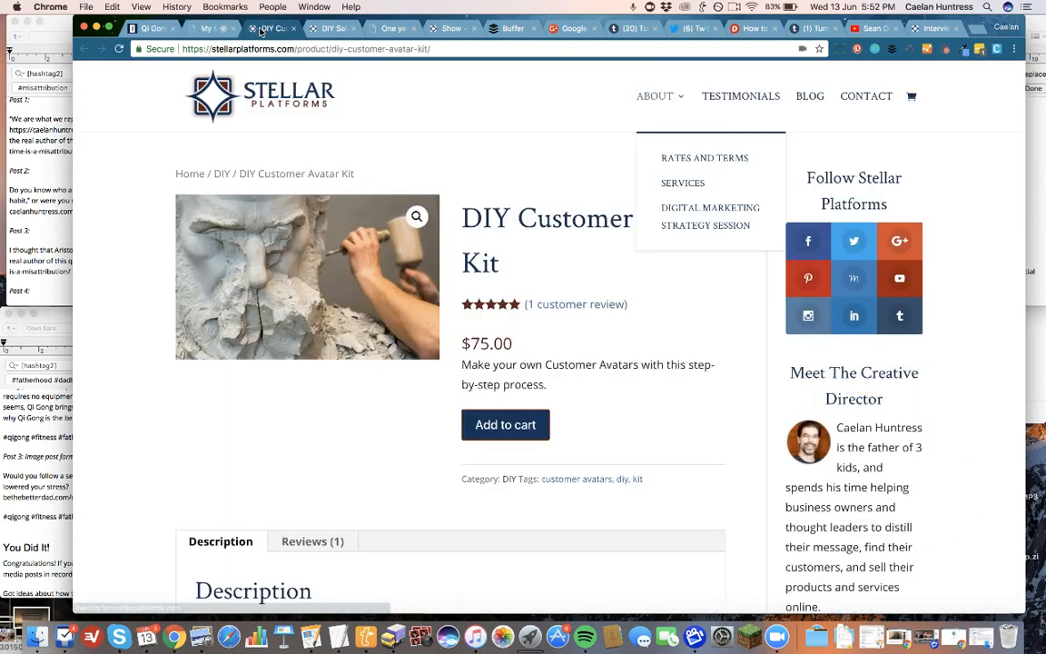
left_click(313, 30)
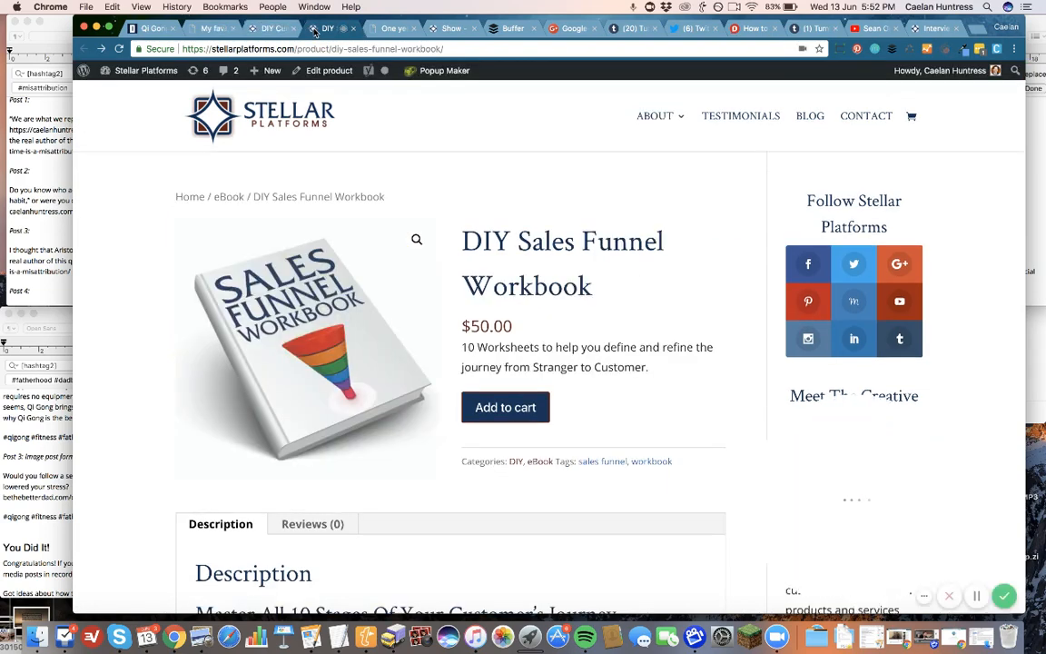
left_click(392, 29)
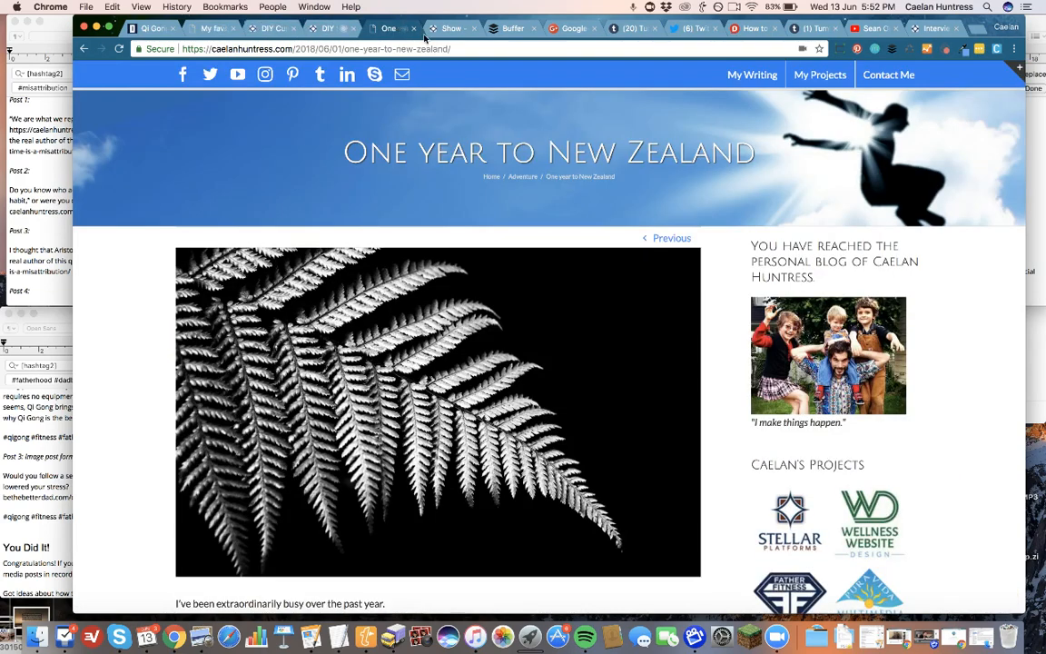
left_click(438, 29)
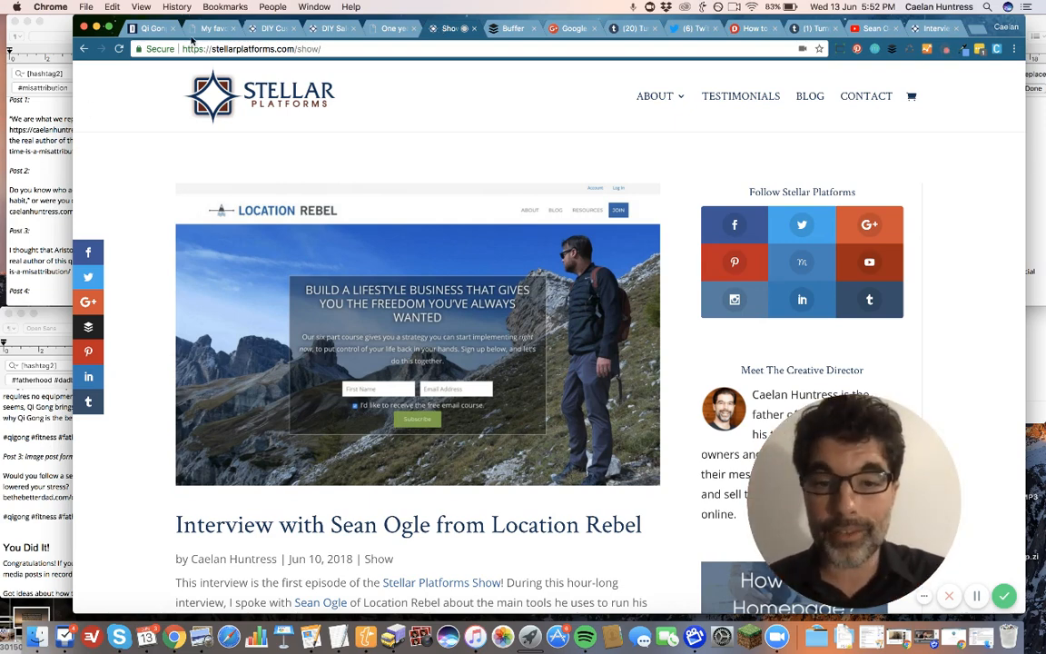
- Look over the Location Rebel interview on the show page, down to its embedded full video
scroll(315, 262, "down", 10)
scroll(315, 263, "down", 8)
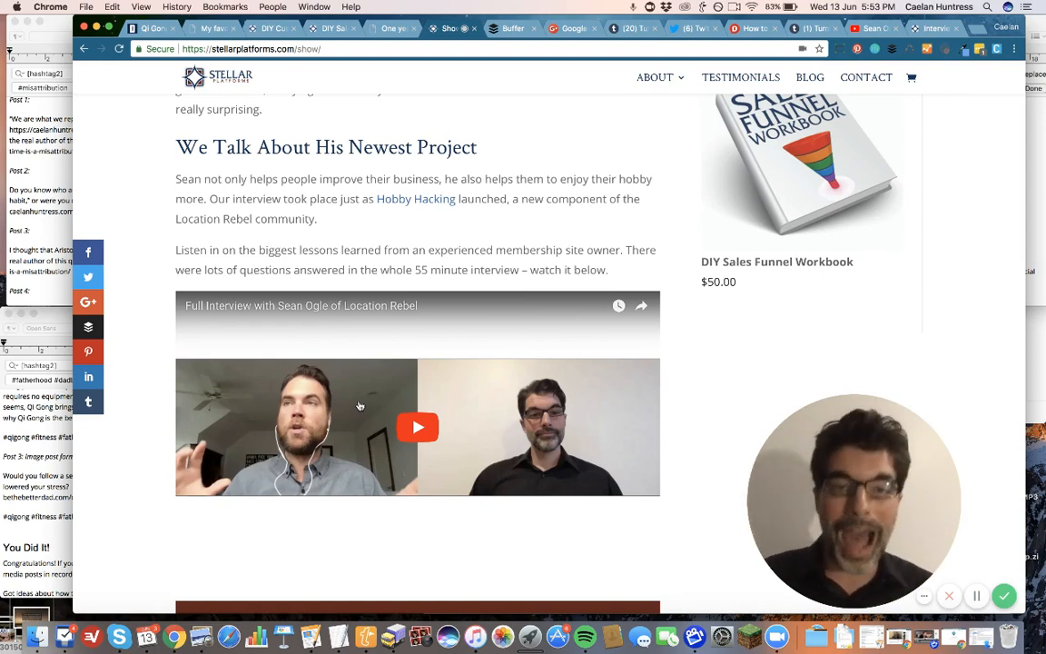
scroll(360, 406, "up", 10)
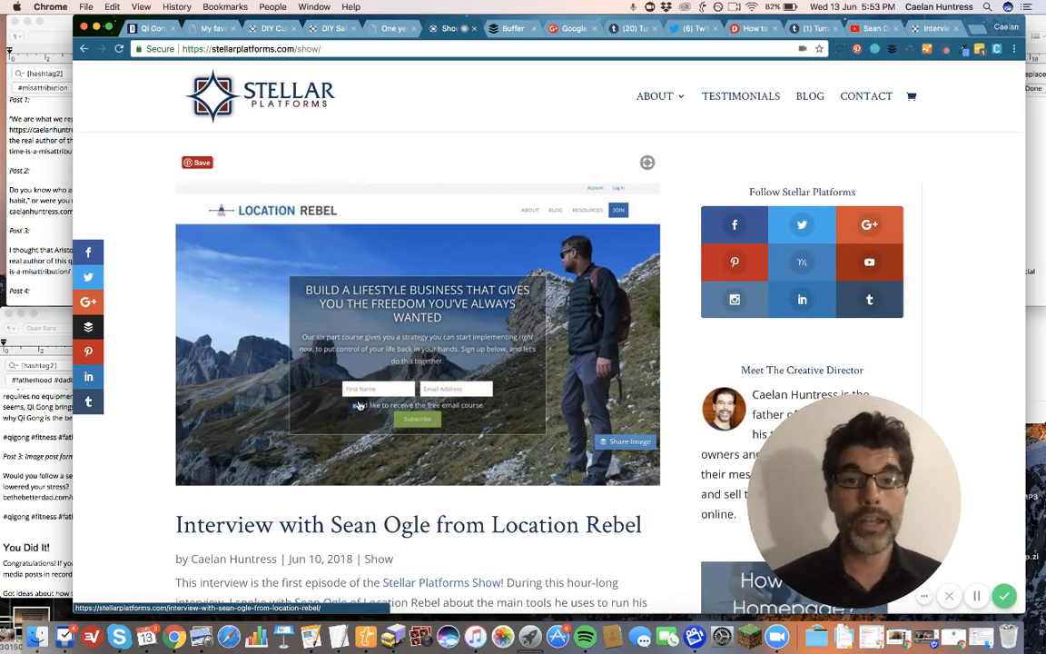
- Go back through the open New Zealand, workbook, quote and avatar kit pages to the Qi Gong article
left_click(388, 28)
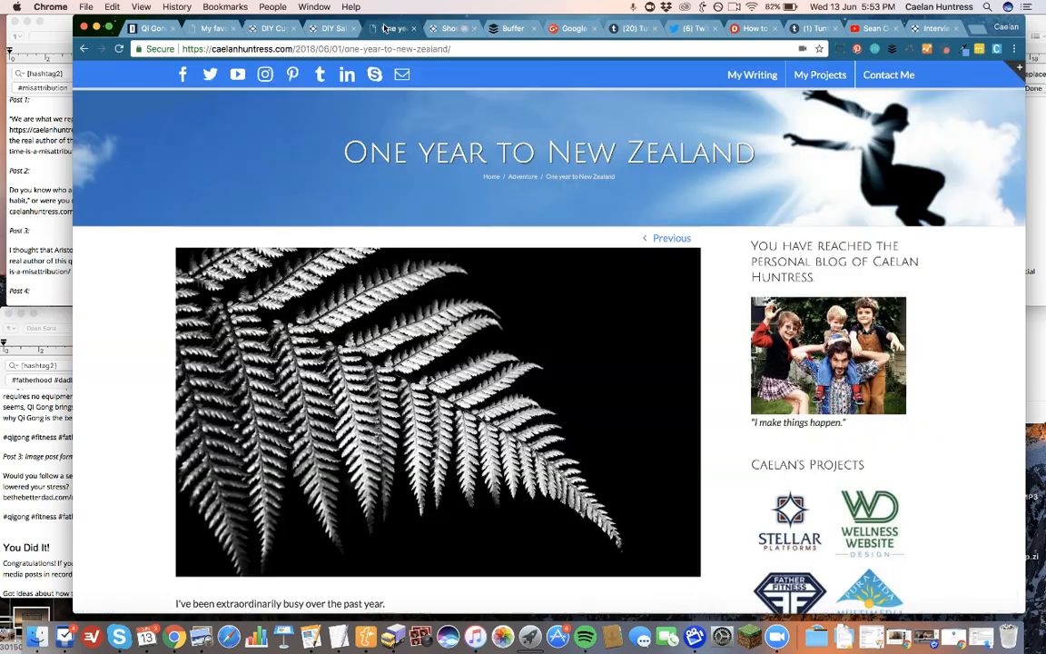
left_click(313, 29)
left_click(220, 29)
left_click(264, 29)
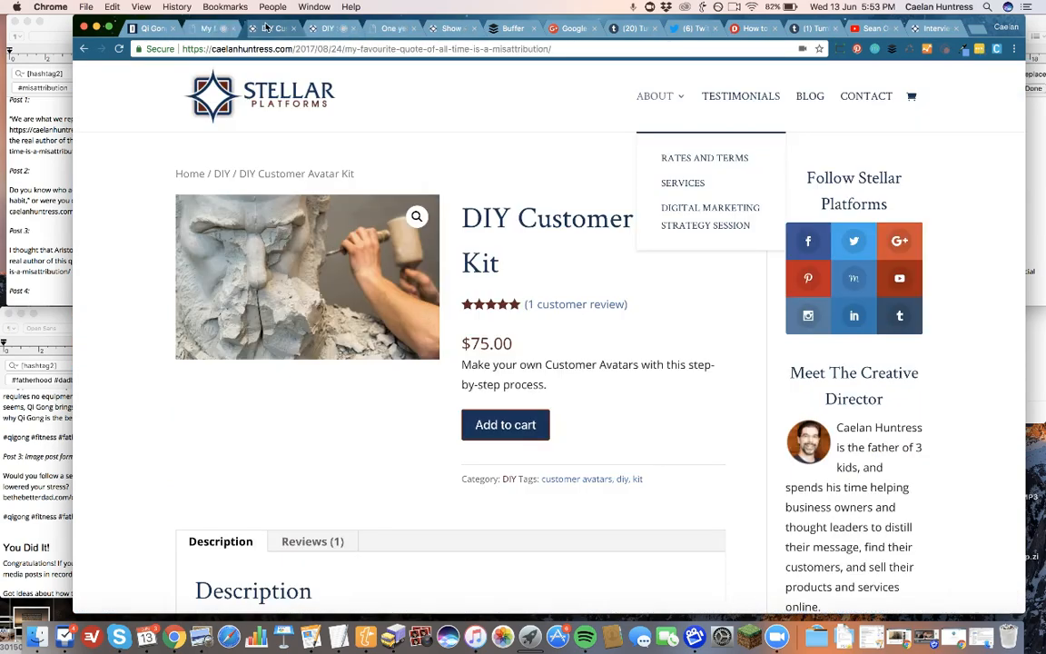
left_click(153, 28)
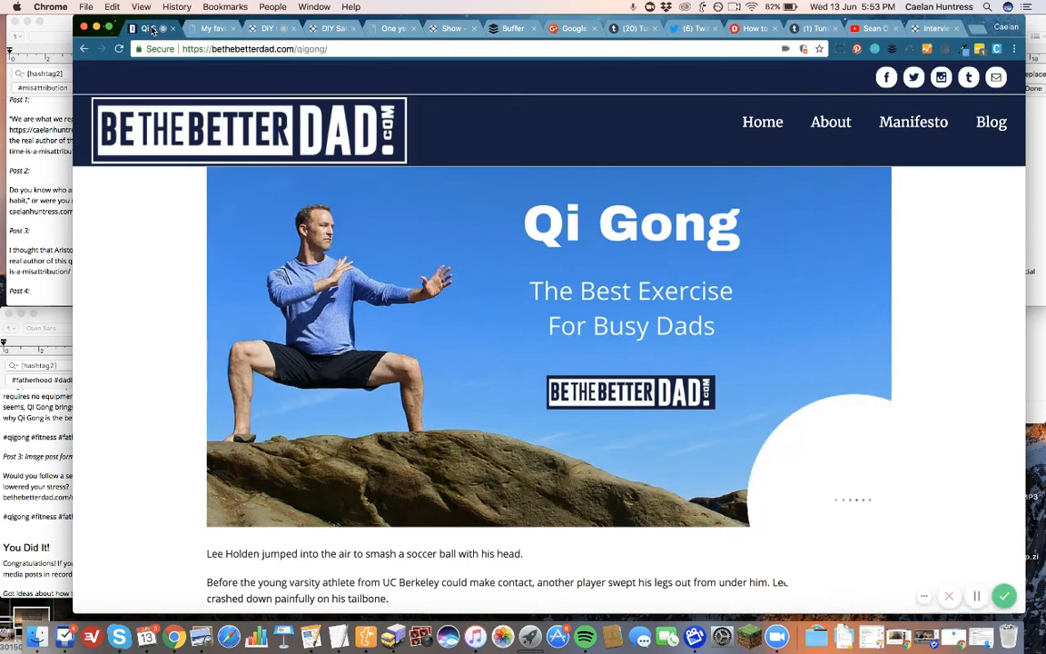
- Switch to TextEdit and compare the start of sm-share-1-swap.rtf with the filled-in sm-share-1.rtf, sm-share-2.rtf and sm-share-3.rtf documents
left_click(338, 636)
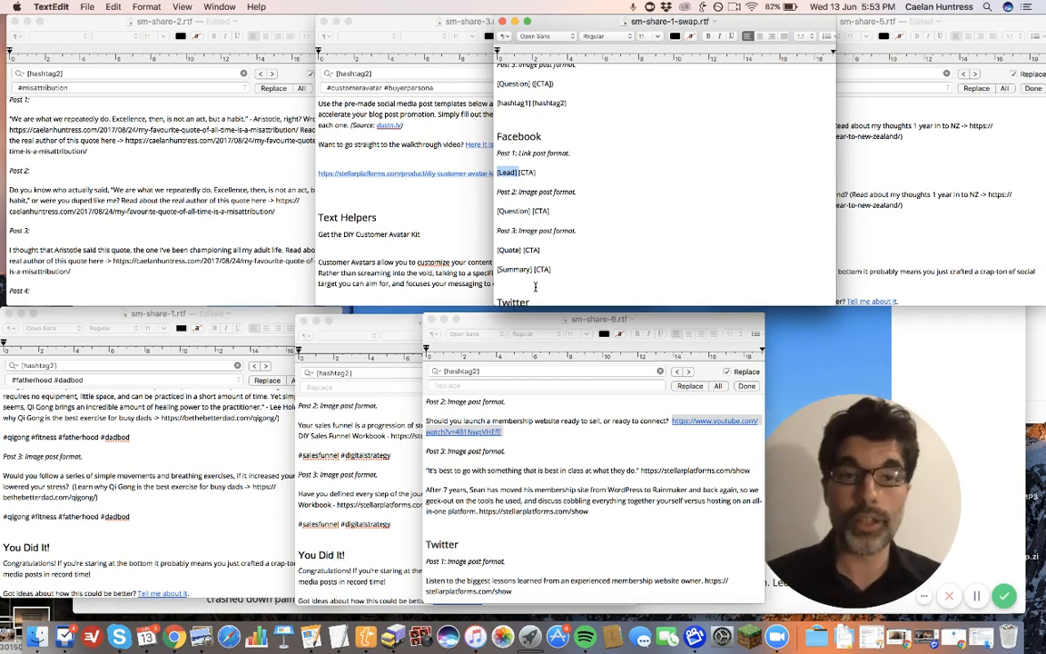
scroll(563, 227, "up", 10)
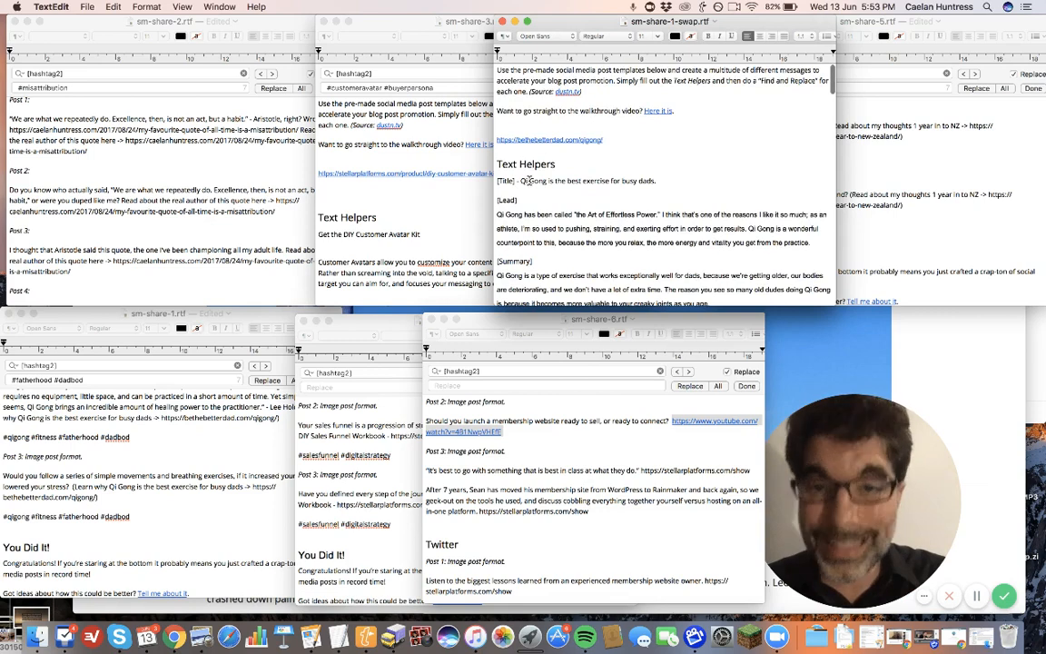
left_click(419, 186)
left_click(121, 175)
left_click(129, 442)
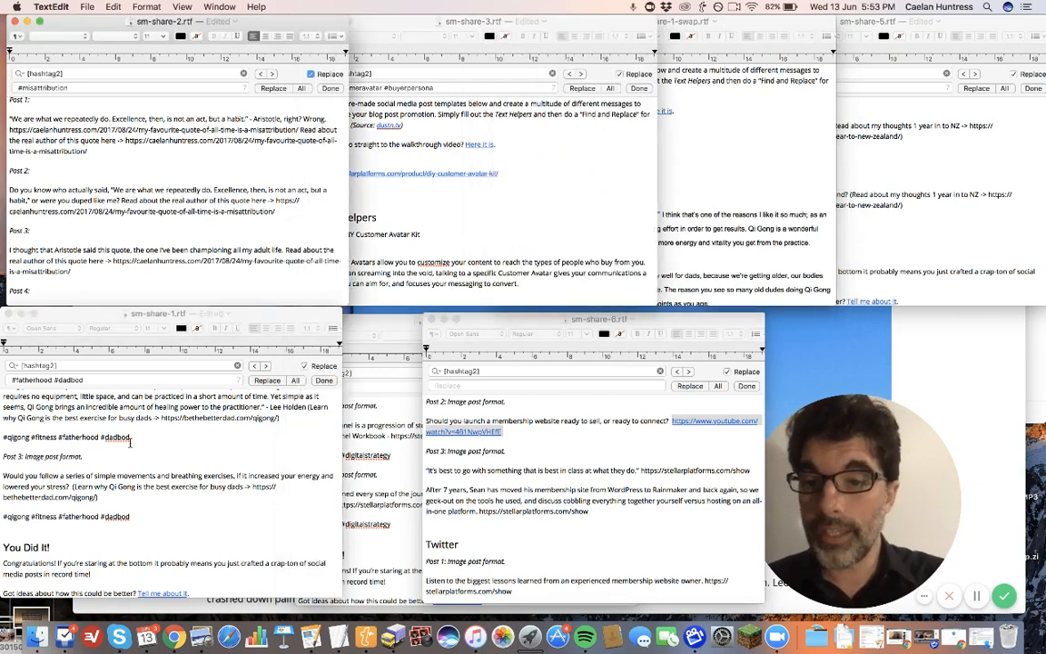
scroll(130, 442, "up", 20)
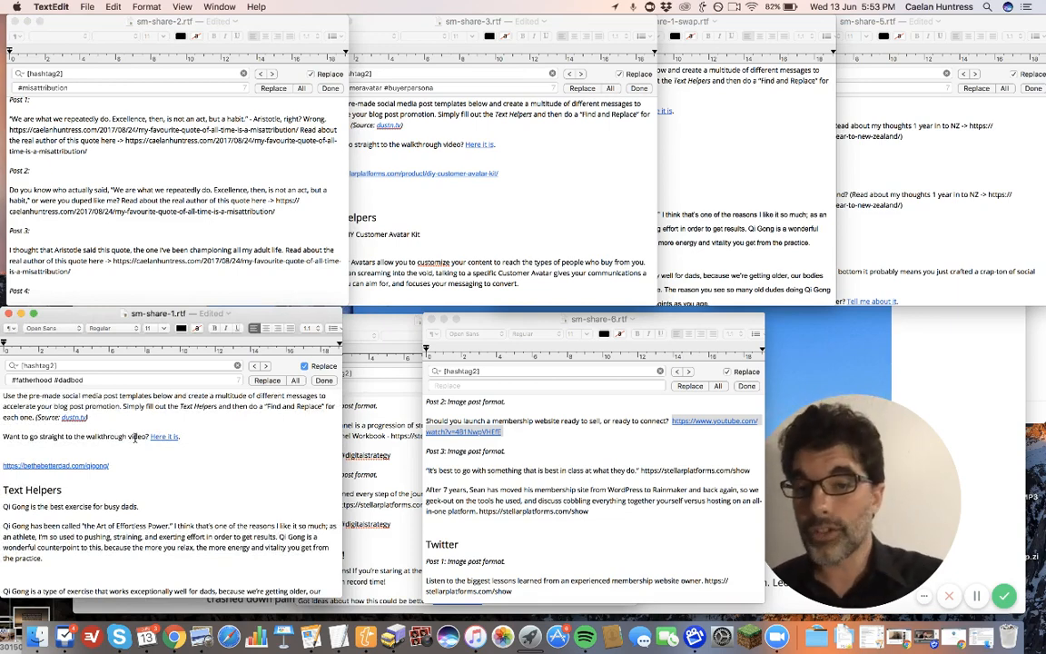
left_click(129, 229)
left_click(556, 218)
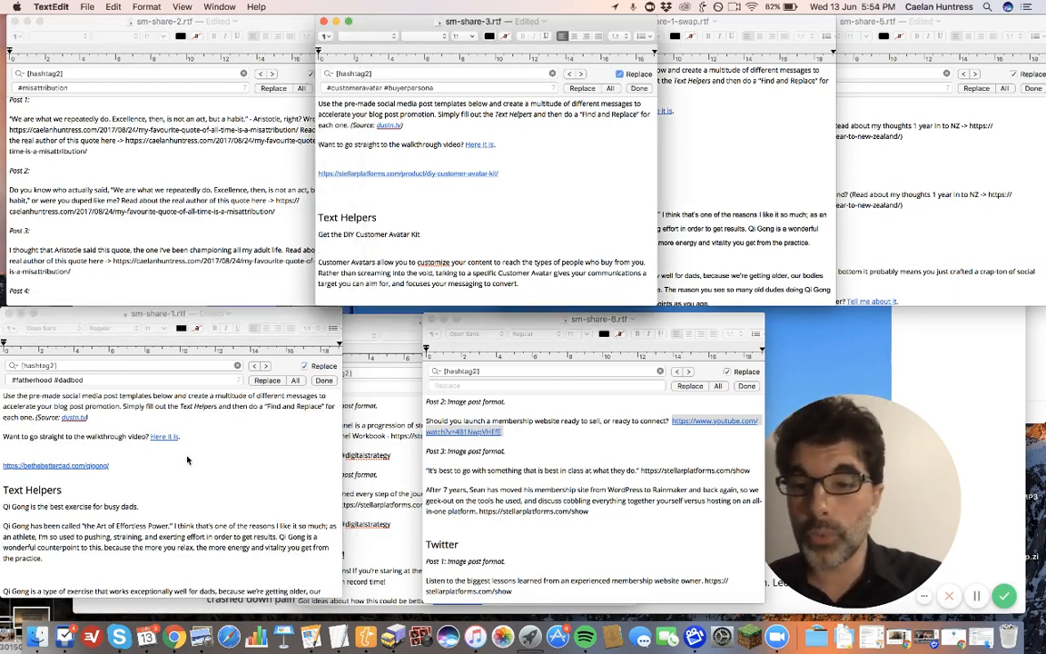
left_click(110, 465)
left_click_drag(110, 465, 3, 465)
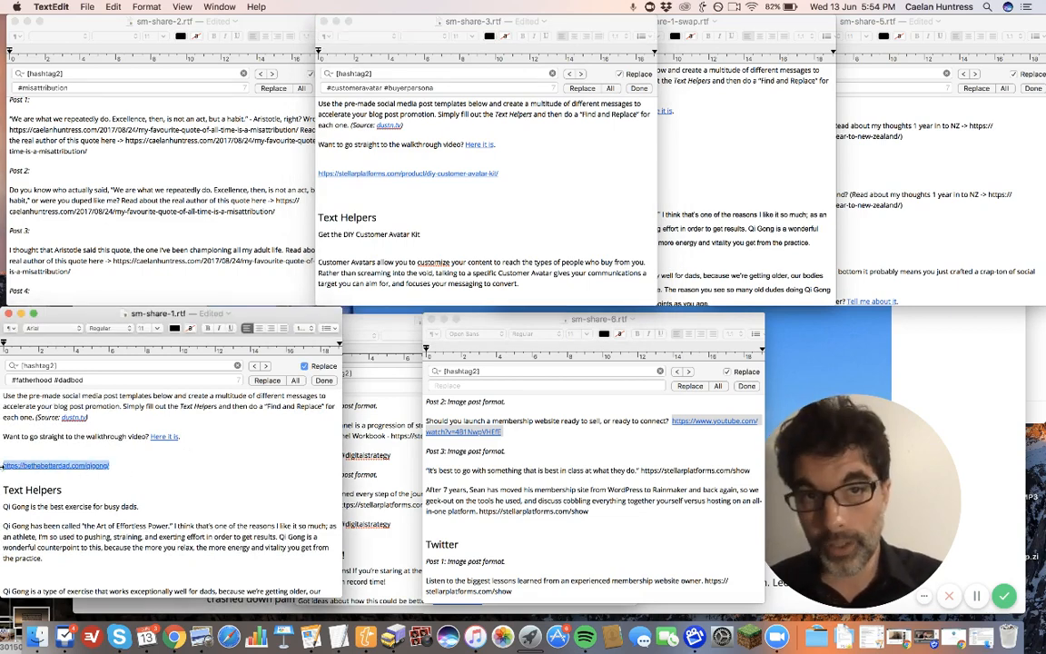
- Bring sm-share-2.rtf forward and select the quote article's link above its Text Helpers
scroll(110, 233, "up", 10)
left_click(110, 233)
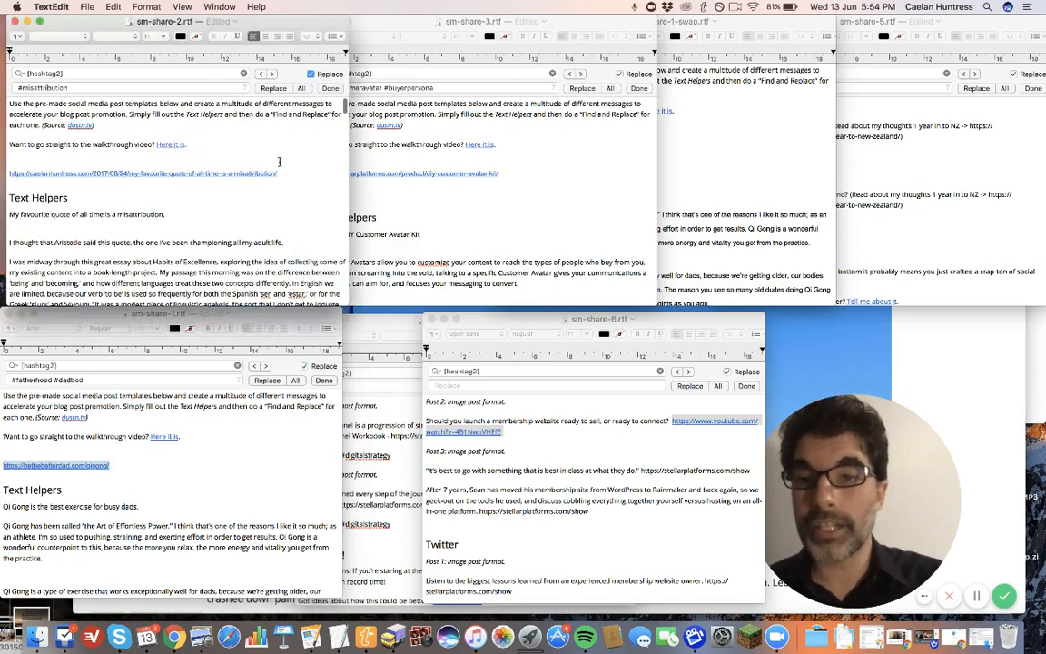
left_click_drag(277, 173, 3, 178)
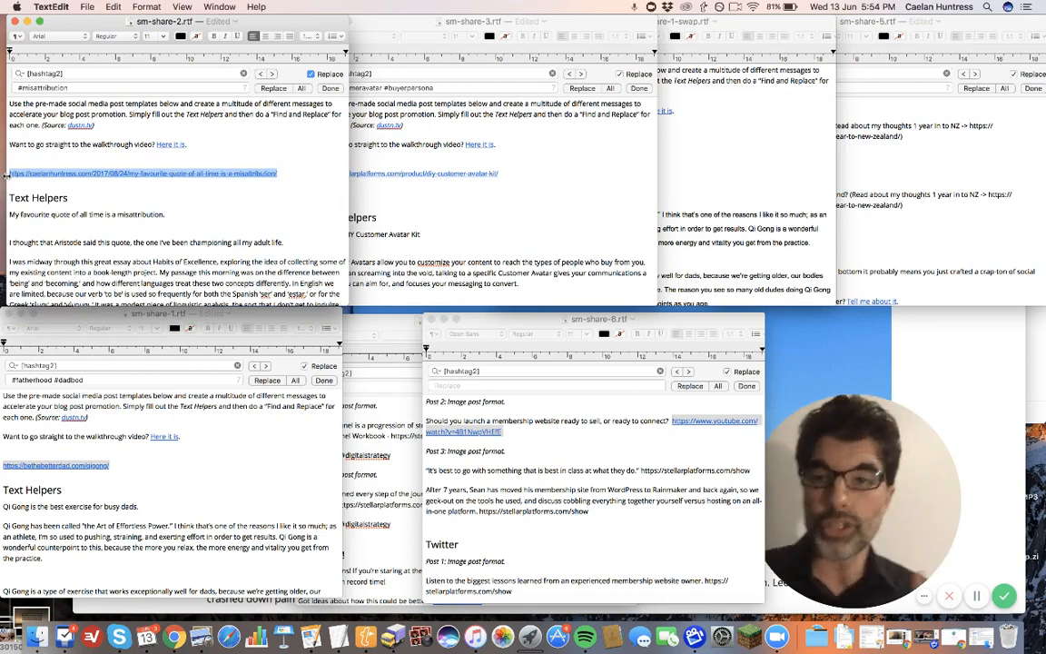
left_click(783, 210)
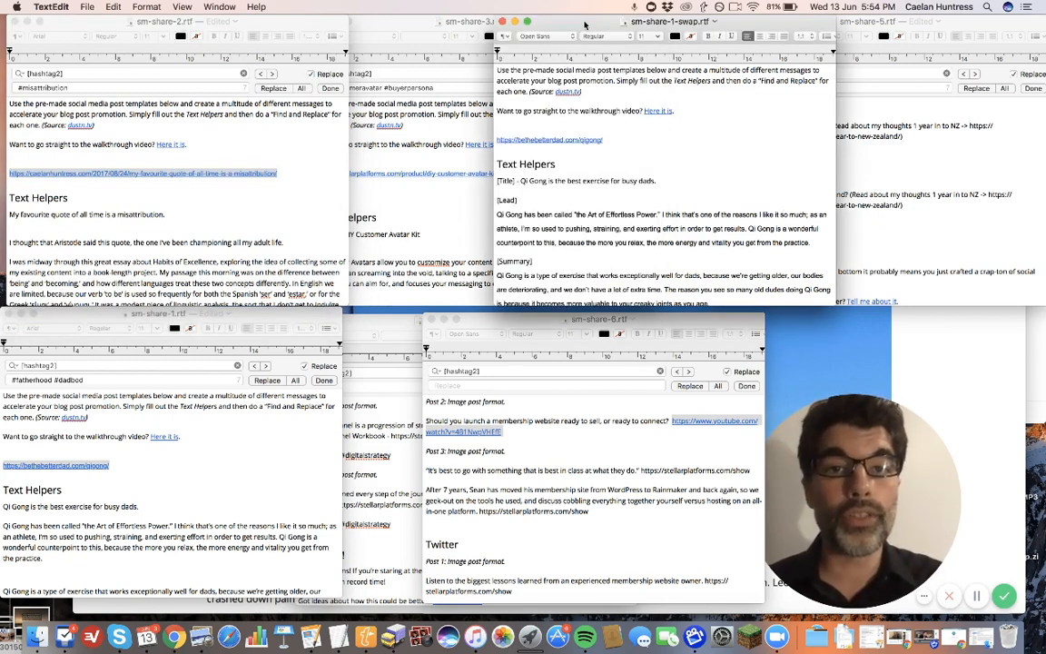
scroll(615, 151, "down", 5)
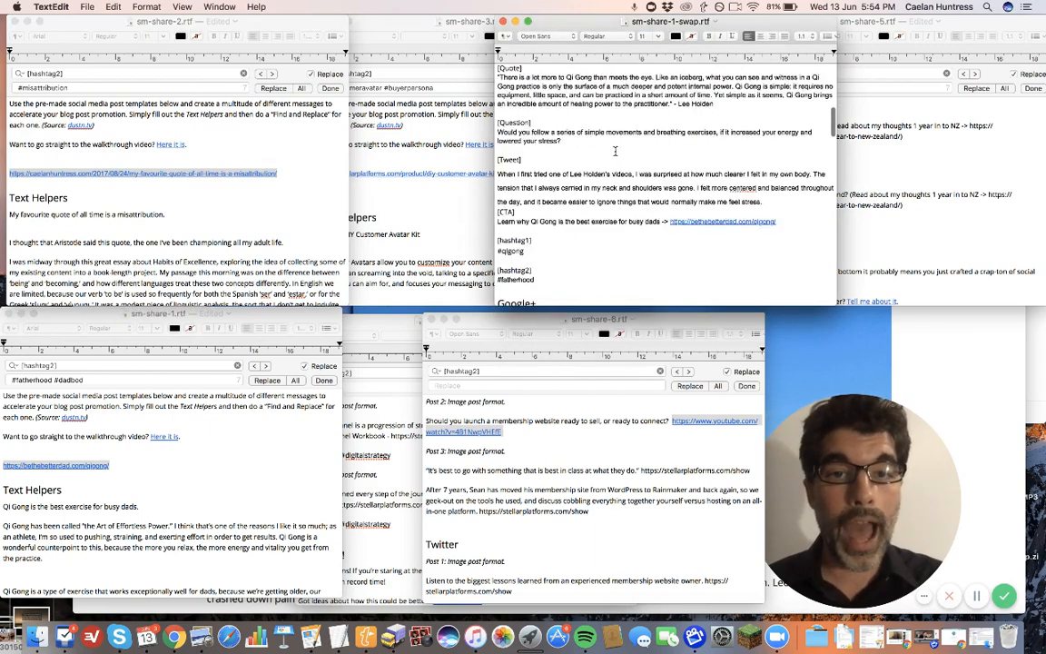
scroll(615, 152, "down", 3)
scroll(578, 264, "up", 10)
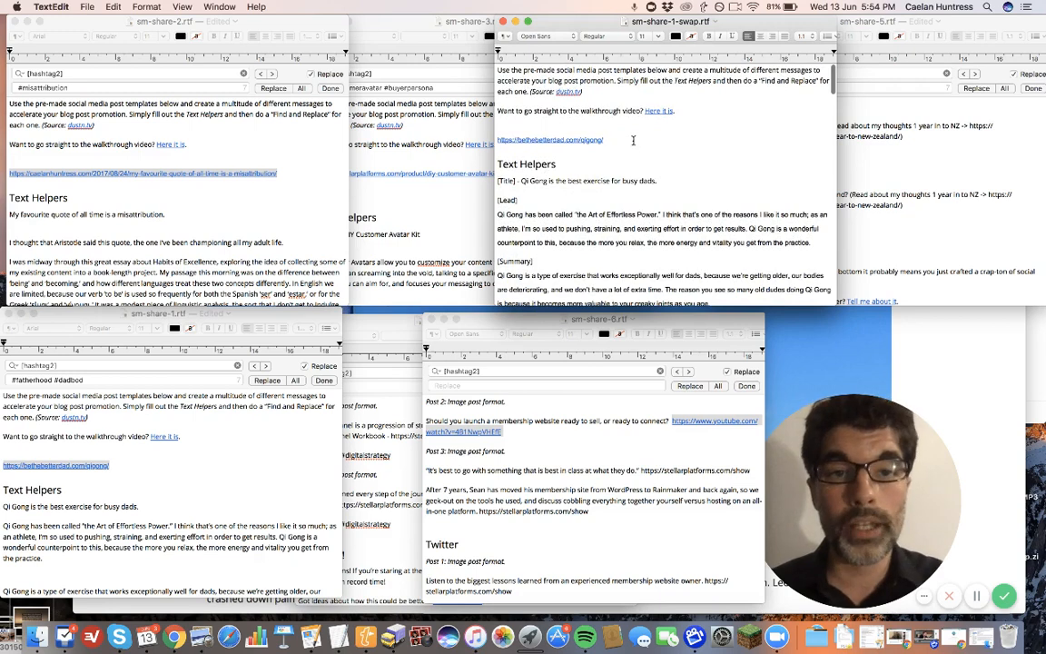
left_click_drag(635, 140, 497, 141)
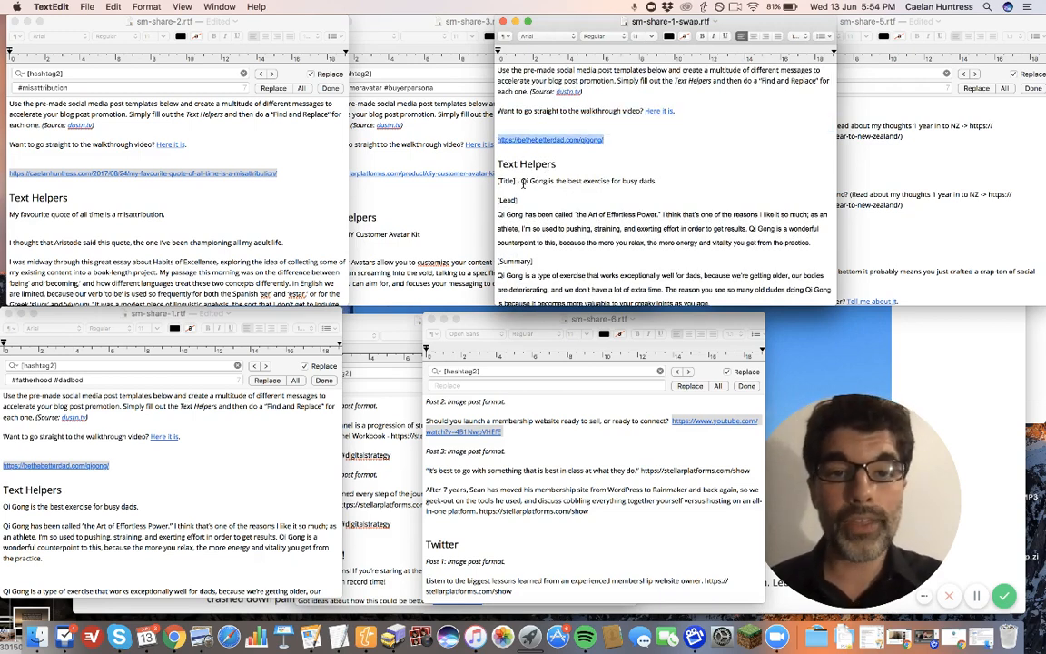
- Highlight the [Title], [Lead] and [Summary] helper texts one after another in sm-share-1-swap.rtf
left_click_drag(522, 181, 655, 181)
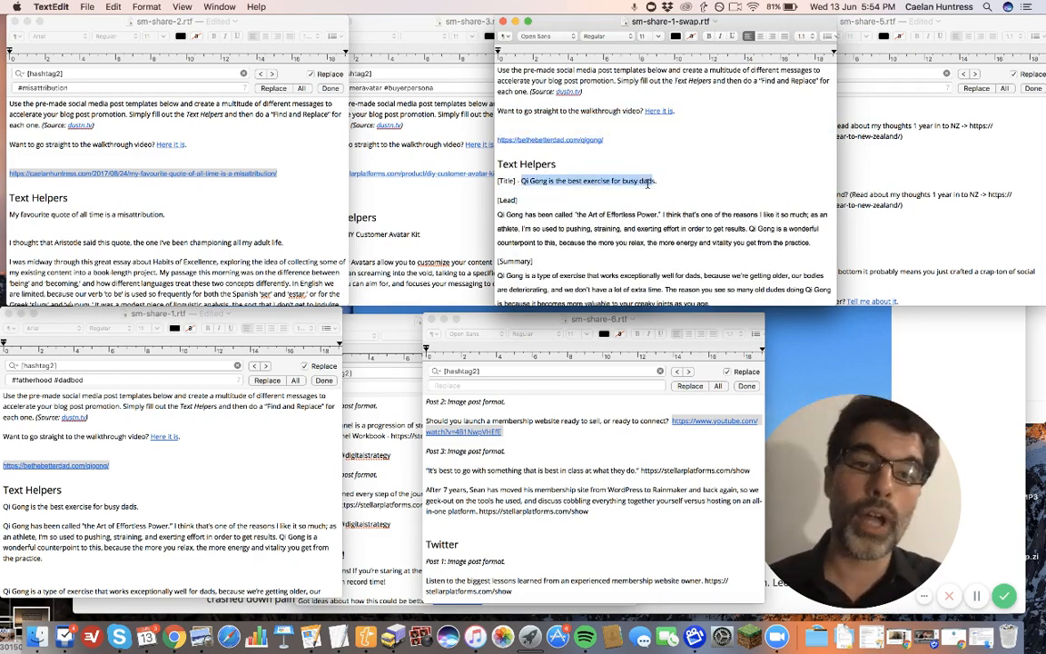
left_click(600, 237)
left_click_drag(817, 243, 576, 219)
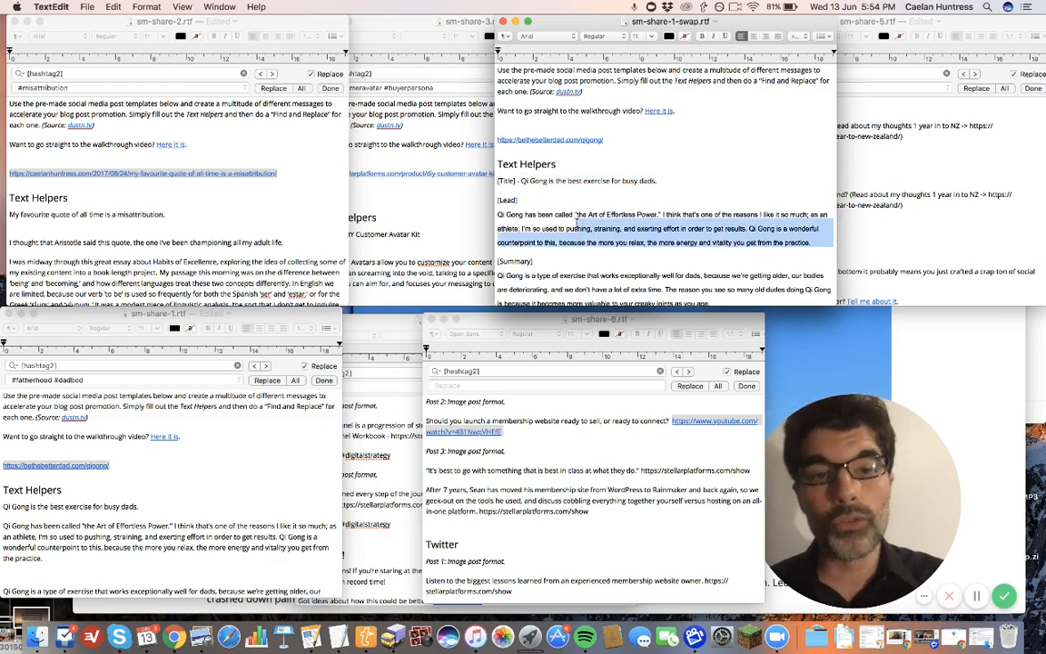
scroll(564, 291, "down", 5)
left_click(594, 156)
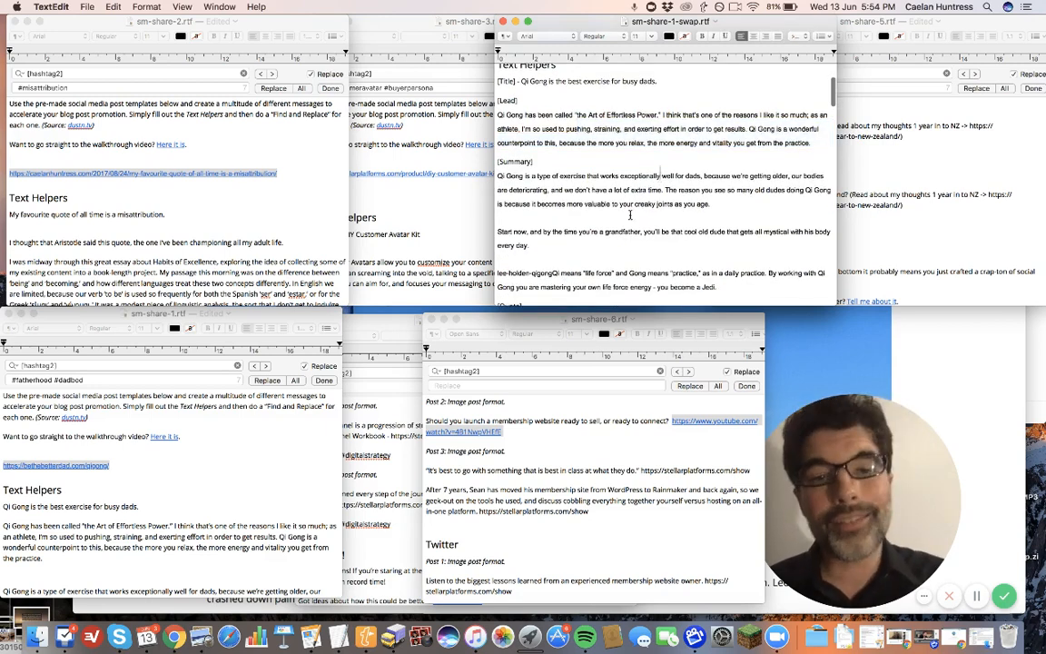
left_click_drag(575, 248, 491, 174)
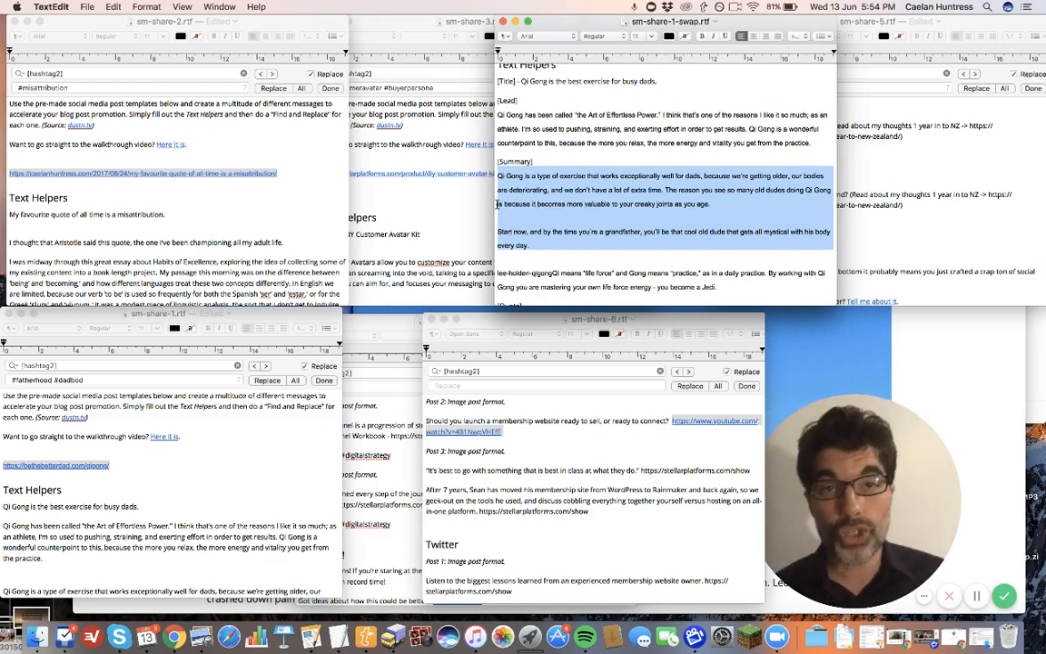
- Highlight the helper texts under [Quote] and [Question] in sm-share-1-swap.rtf
scroll(497, 205, "down", 5)
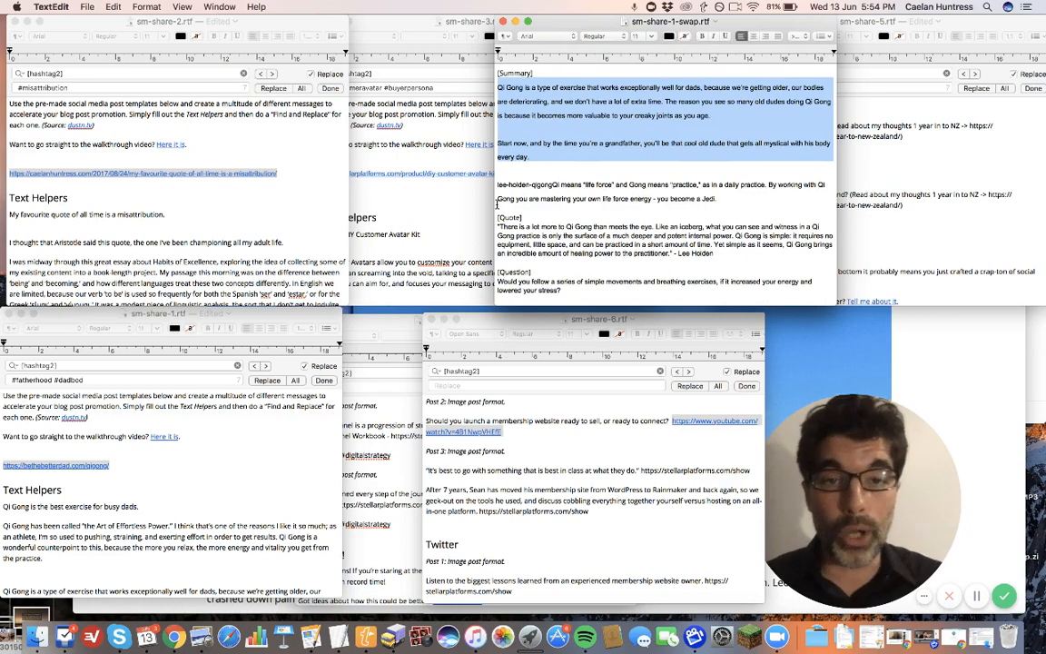
scroll(671, 292, "down", 2)
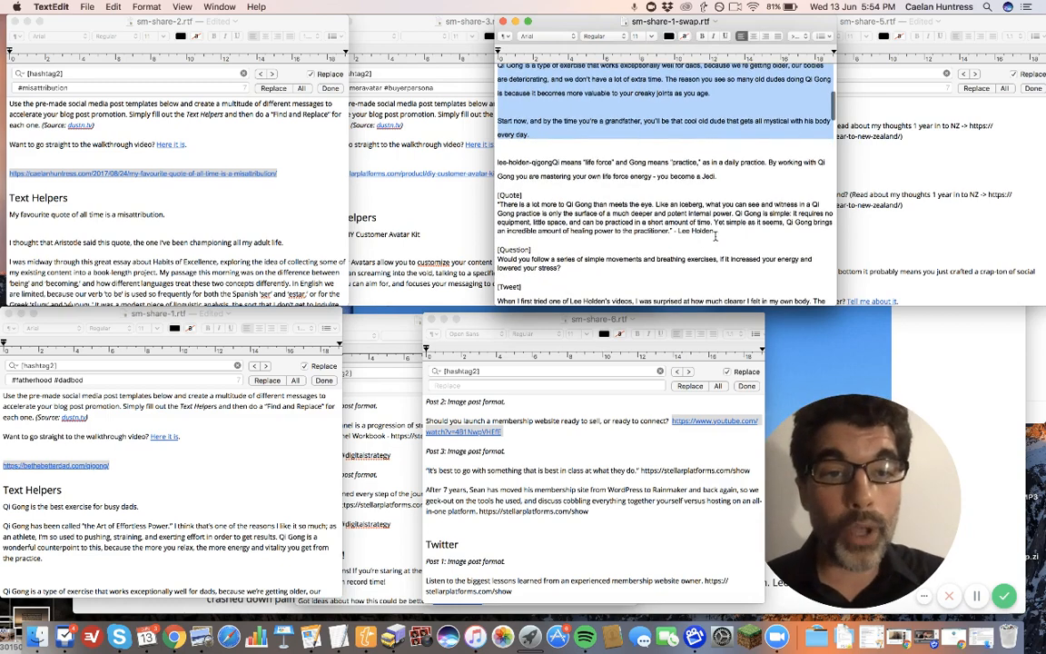
left_click_drag(716, 230, 481, 205)
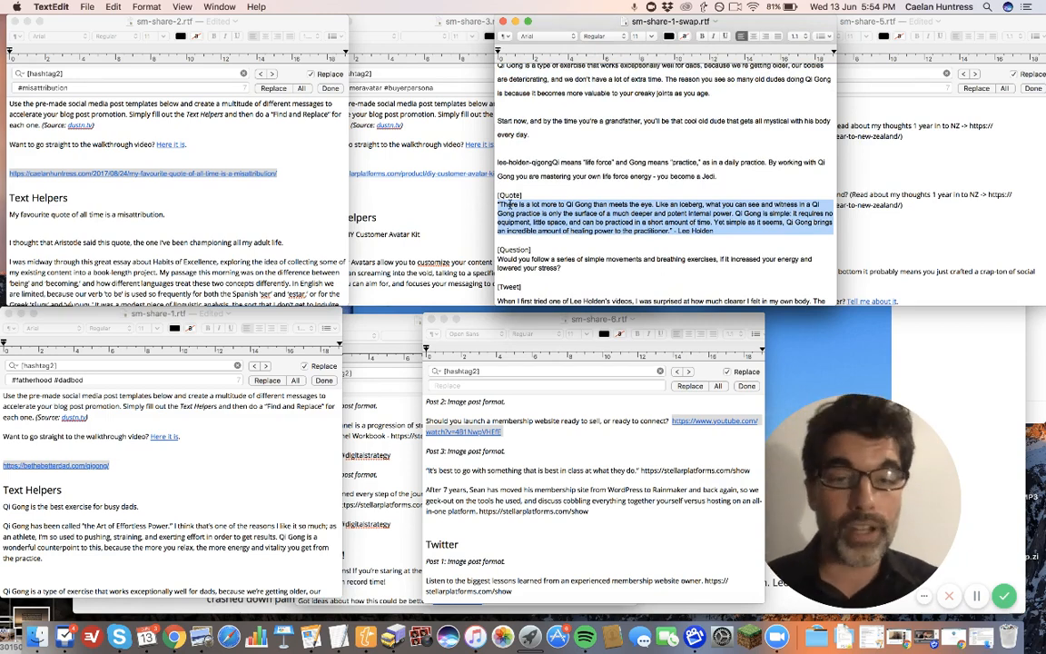
scroll(579, 205, "down", 3)
triple_click(573, 215)
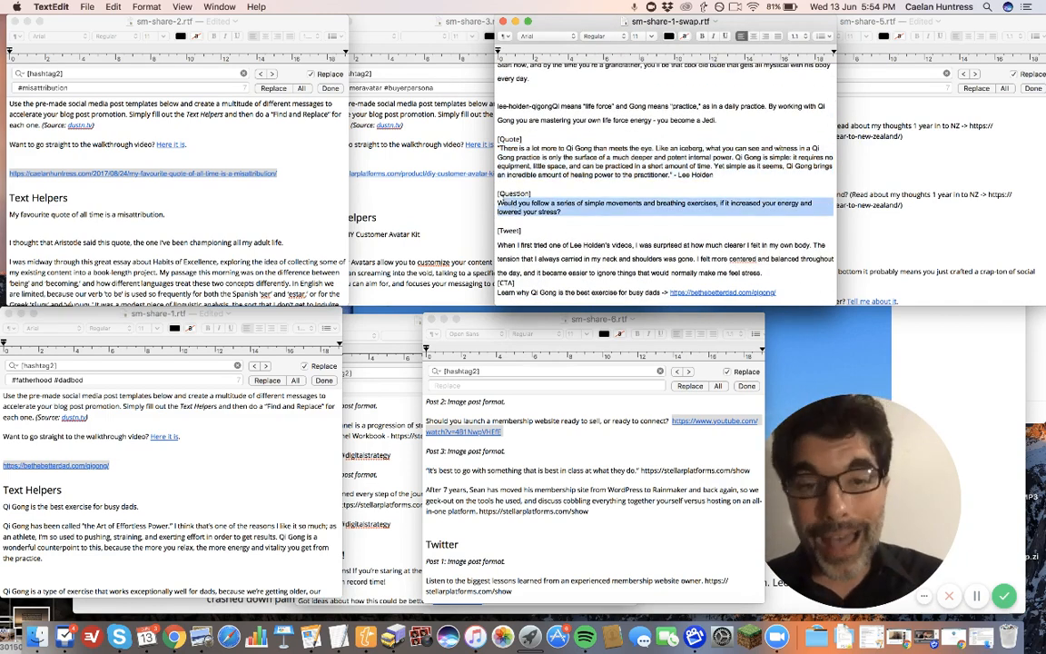
- Review the [Tweet], [CTA] and hashtag helpers, down to the Google+ post placeholders
left_click(598, 258)
scroll(545, 182, "down", 3)
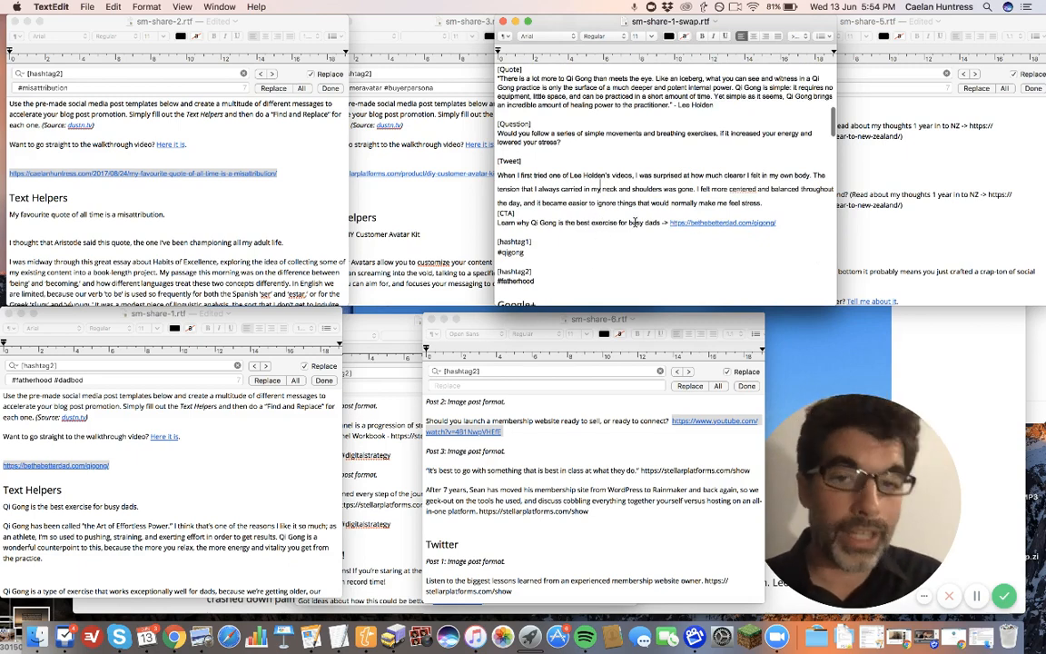
scroll(528, 270, "down", 3)
scroll(529, 270, "down", 4)
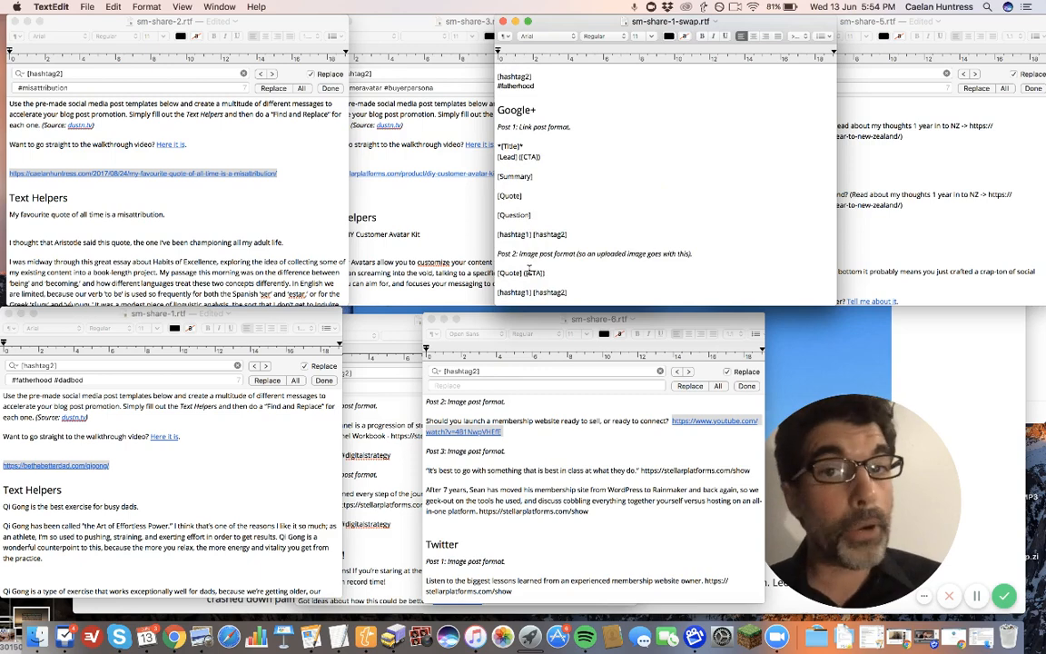
- Copy the title text "Qi Gong is the best exercise for busy dads." from the Text Helpers in sm-share-1-swap.rtf
scroll(529, 269, "up", 20)
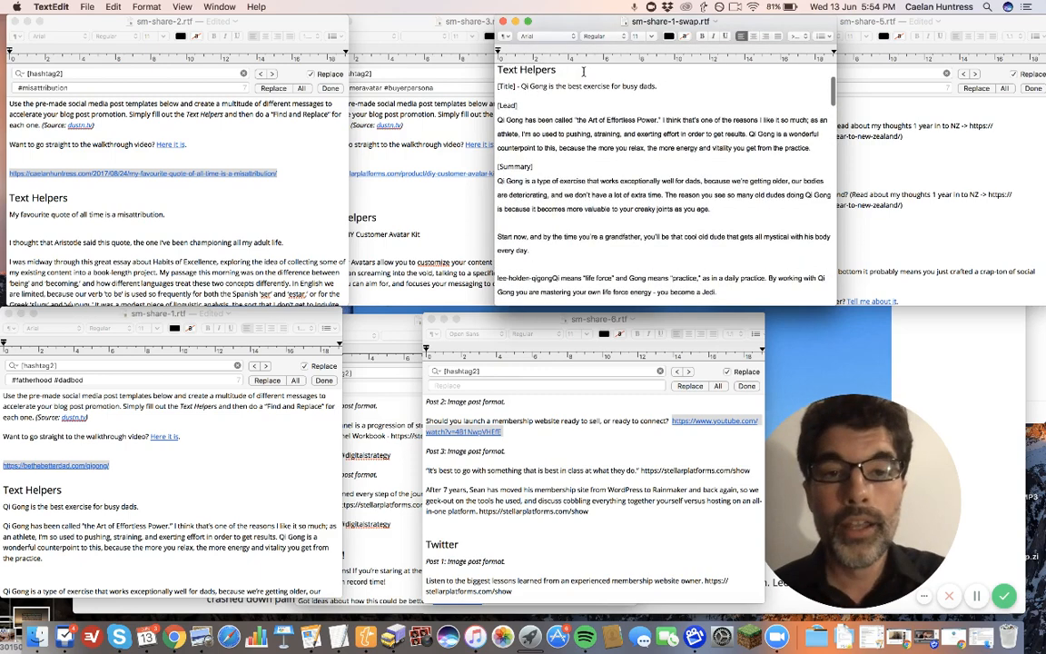
scroll(583, 70, "down", 1)
left_click_drag(656, 151, 522, 150)
key("super+c")
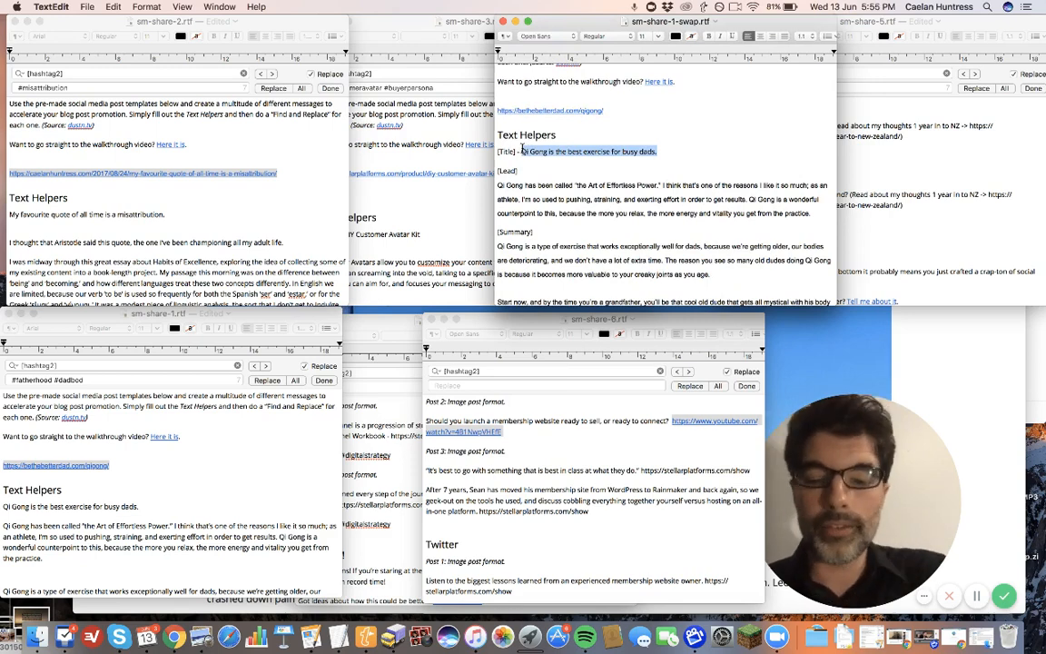
- Find [Title] in sm-share-1-swap.rtf and replace all its occurrences with the copied "Qi Gong is the best exercise for busy dads."
key("super+f")
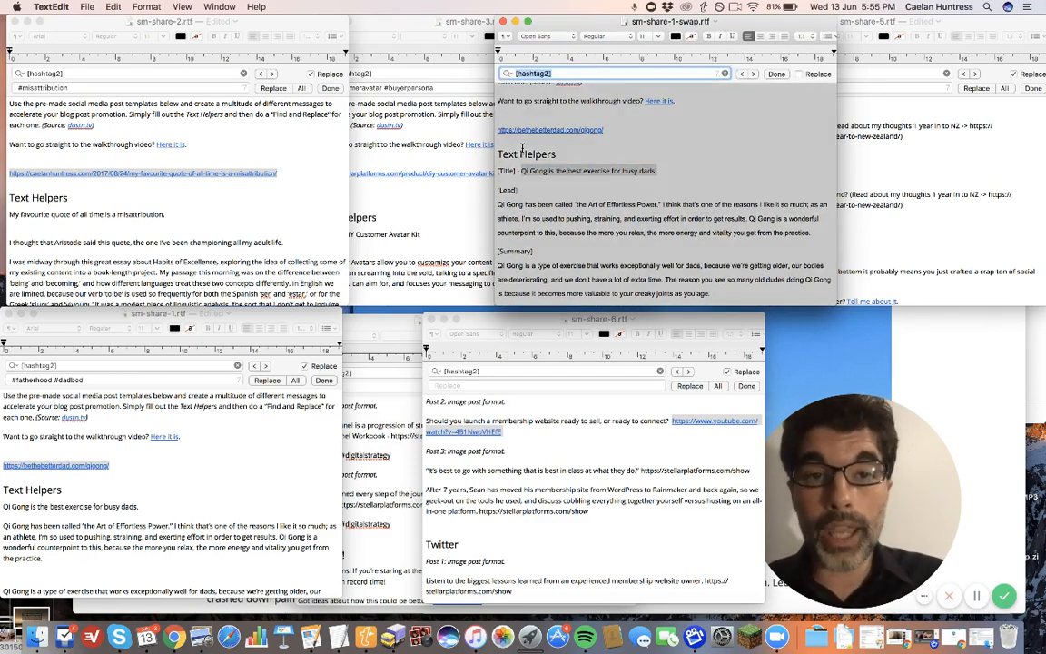
type("[")
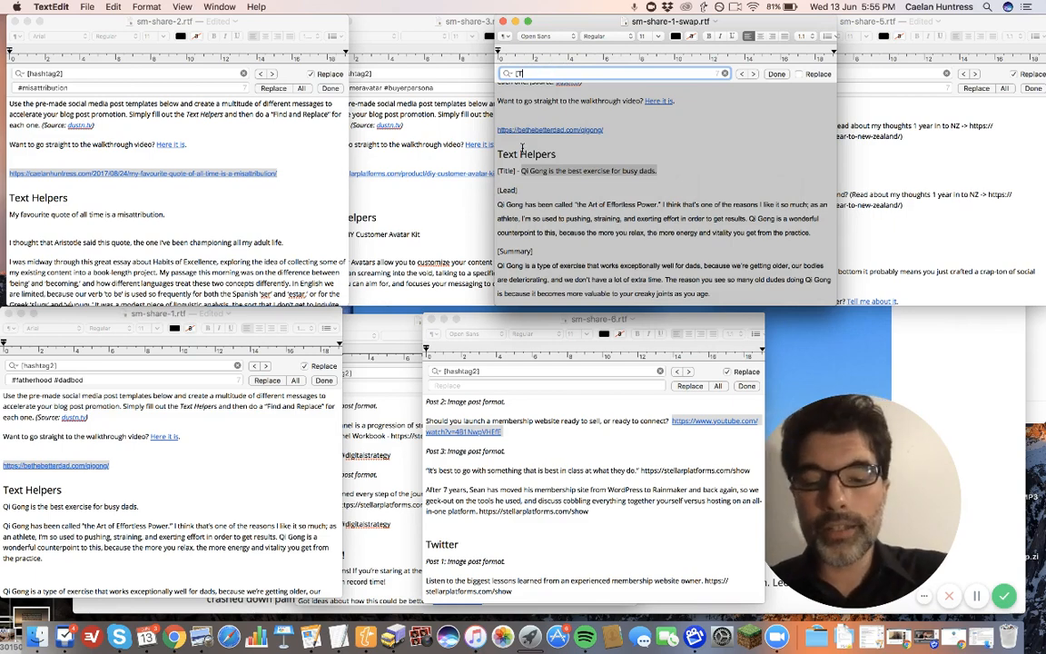
type("Title")
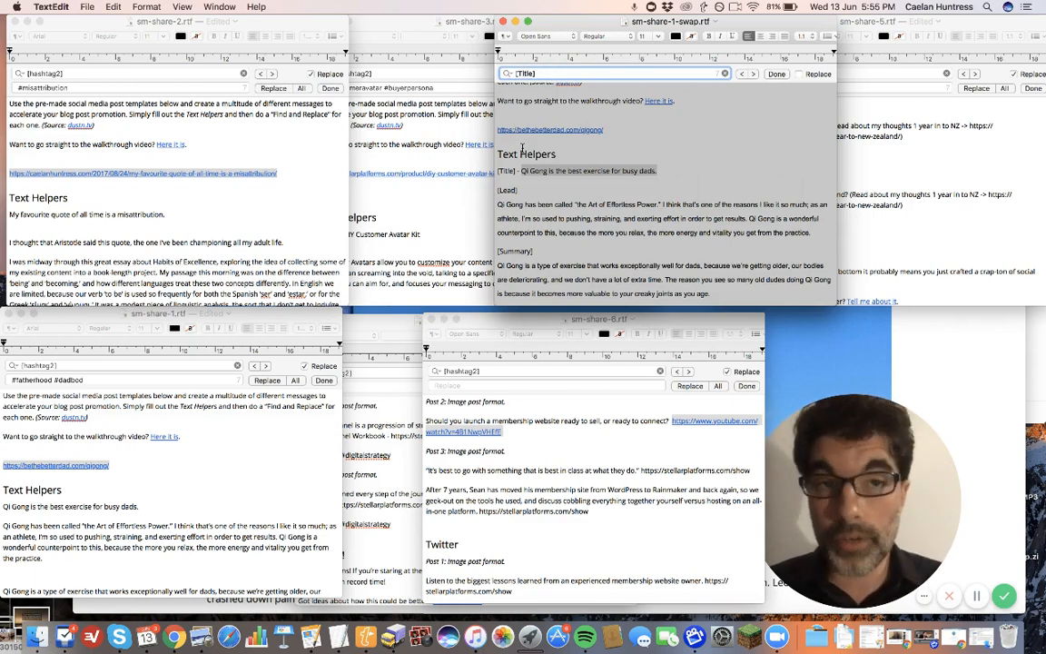
key("Return")
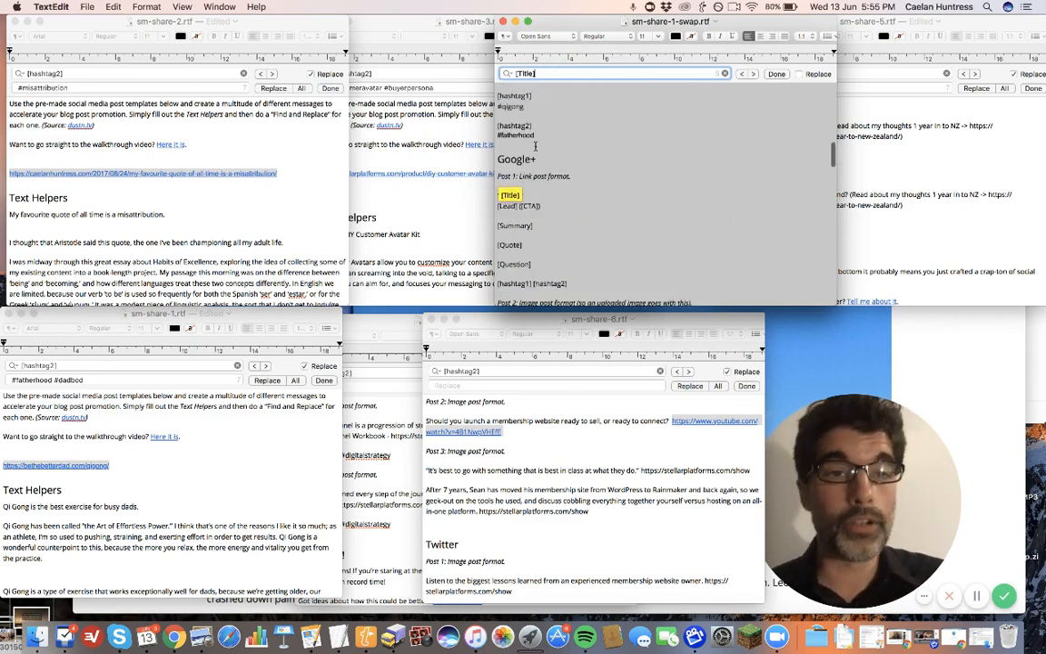
left_click(803, 75)
left_click(708, 88)
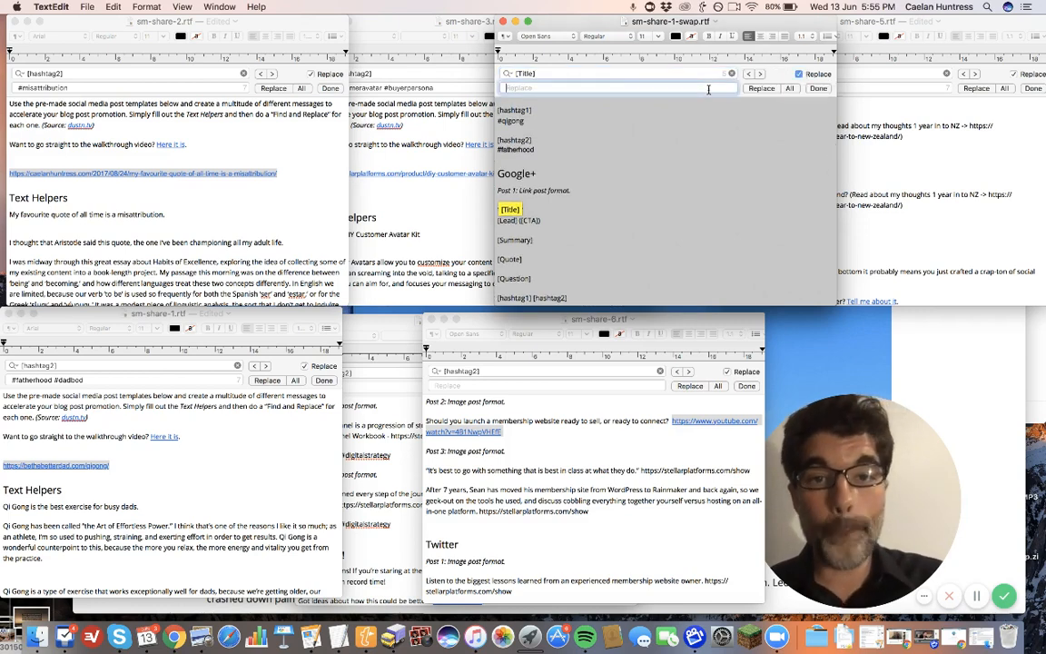
key("super+v")
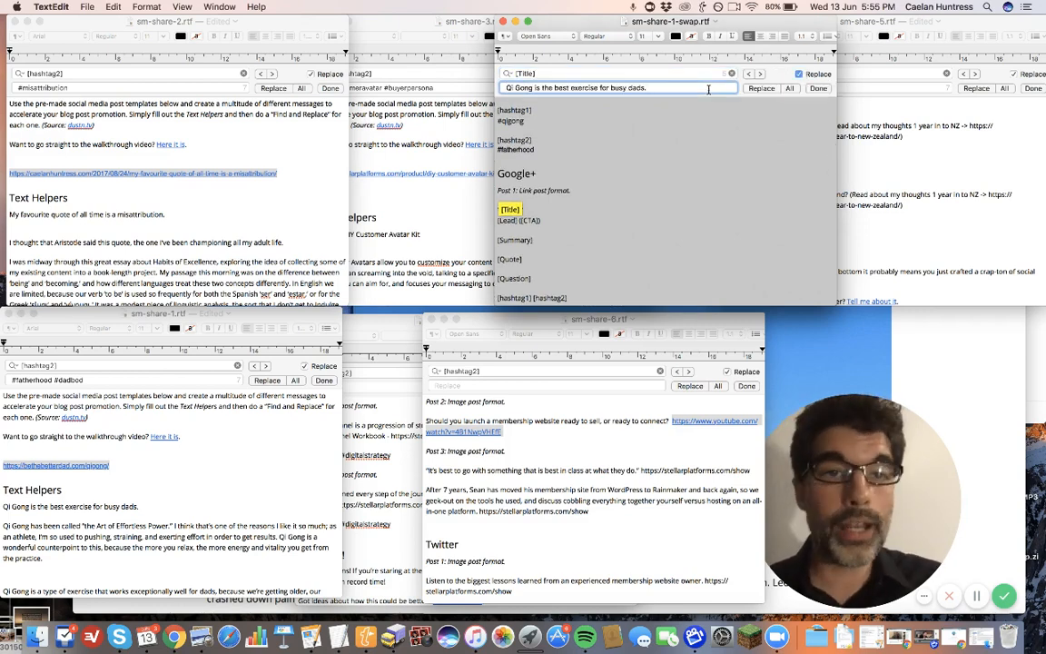
left_click(789, 88)
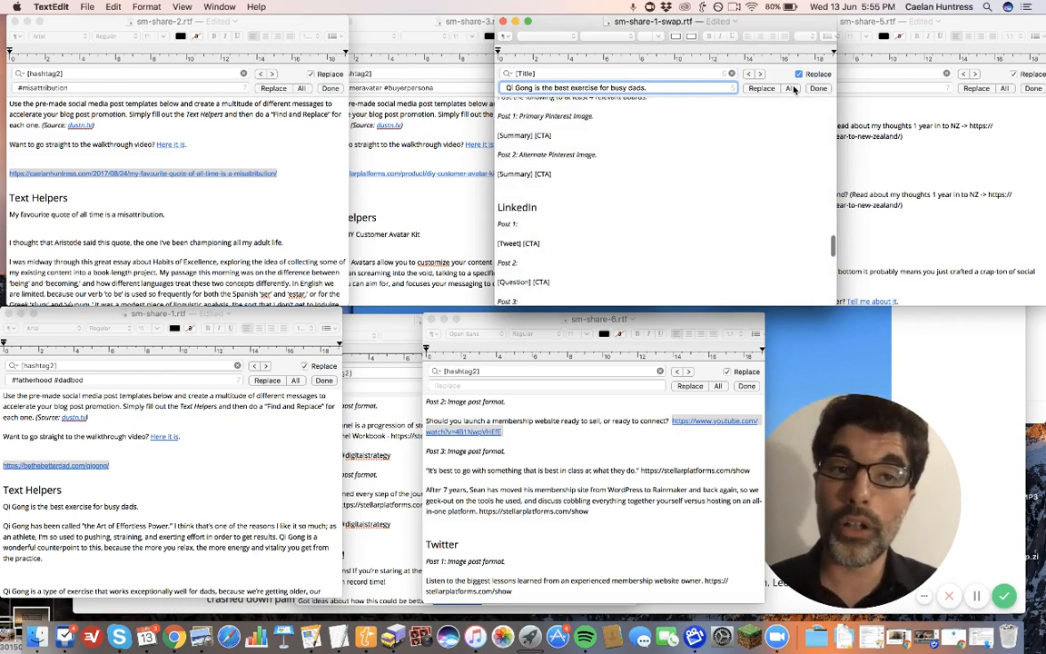
- Replace all occurrences of [Lead] with "Qi Gong is the best exercise for busy dads." and check the posts below
scroll(731, 161, "up", 15)
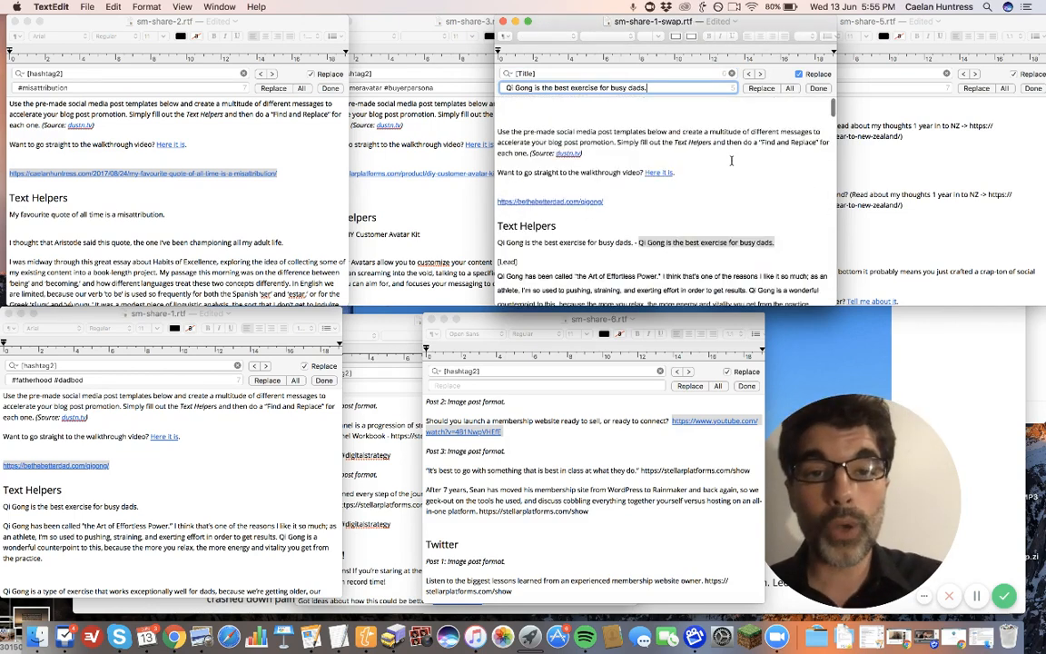
scroll(731, 161, "down", 3)
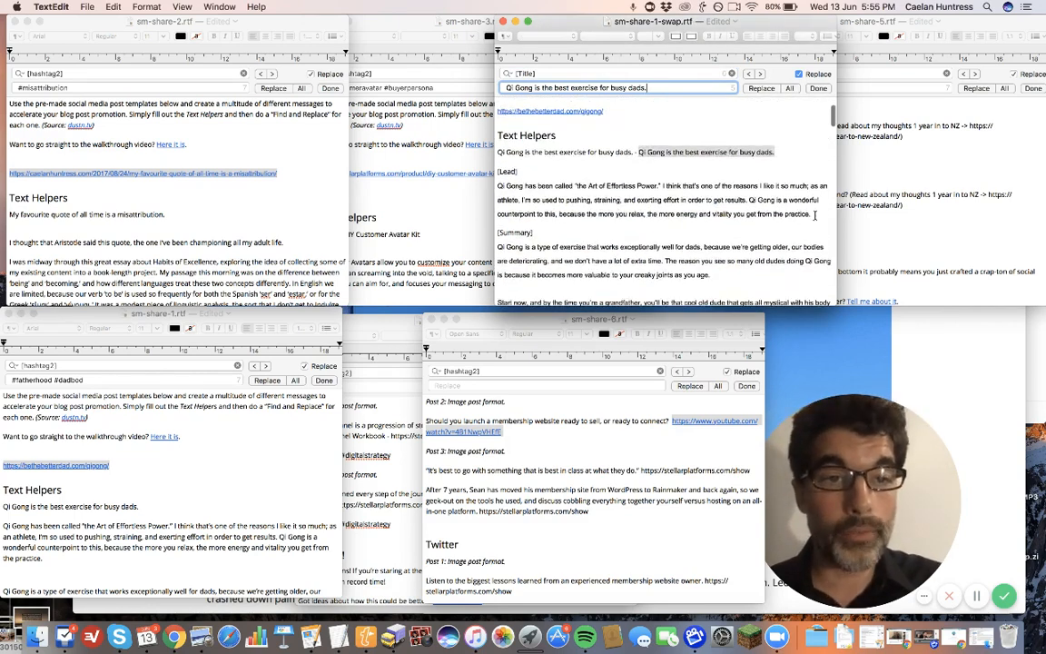
triple_click(814, 215)
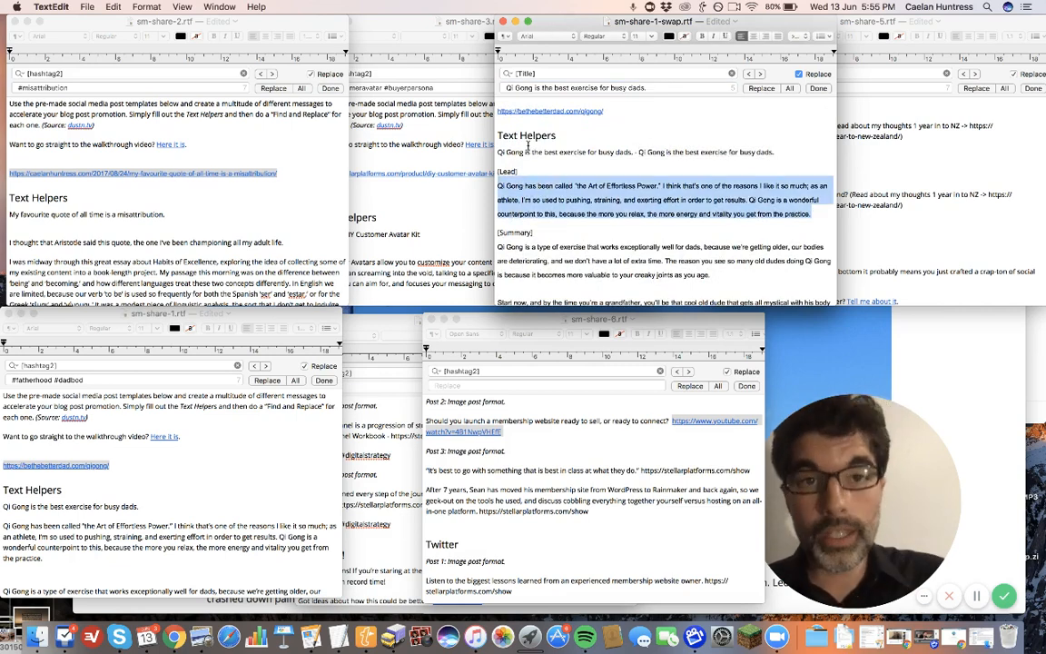
triple_click(522, 74)
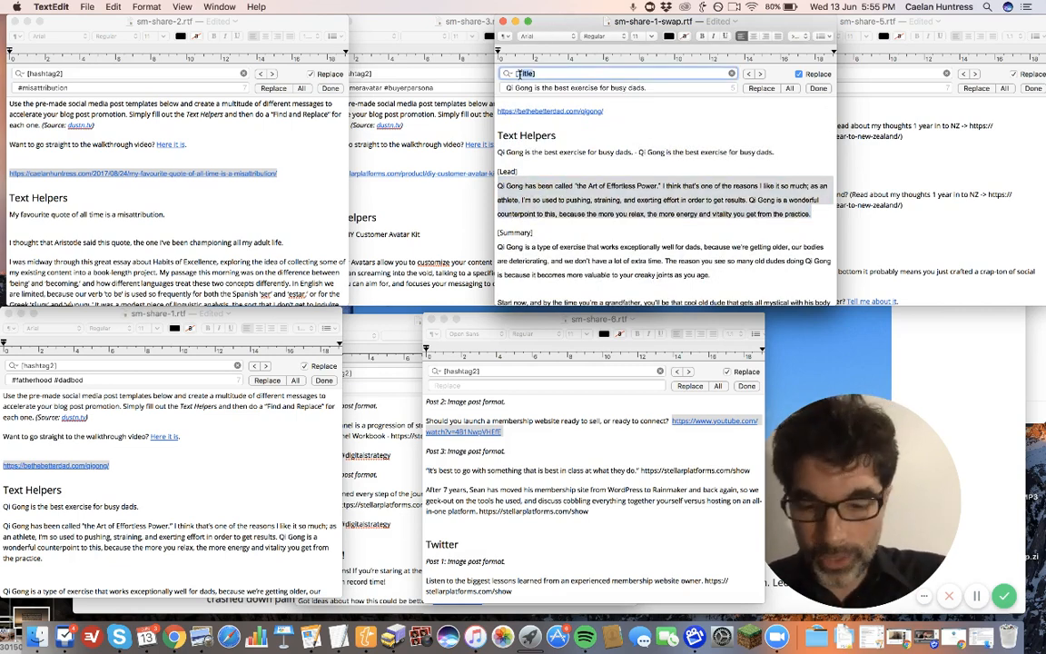
type("[Lead]")
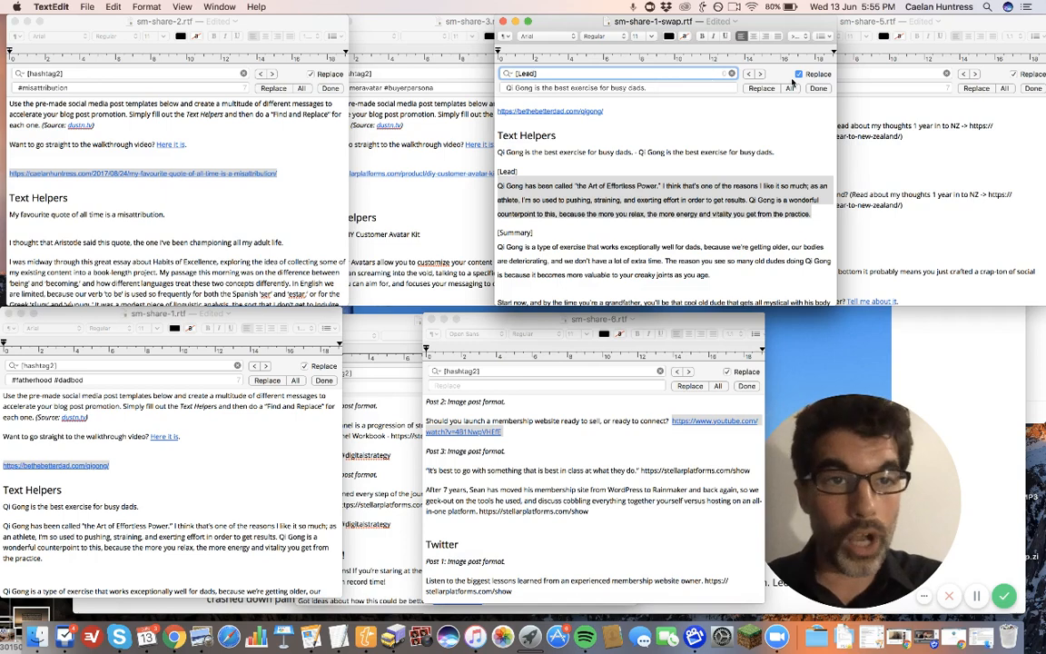
left_click(790, 88)
scroll(655, 165, "down", 5)
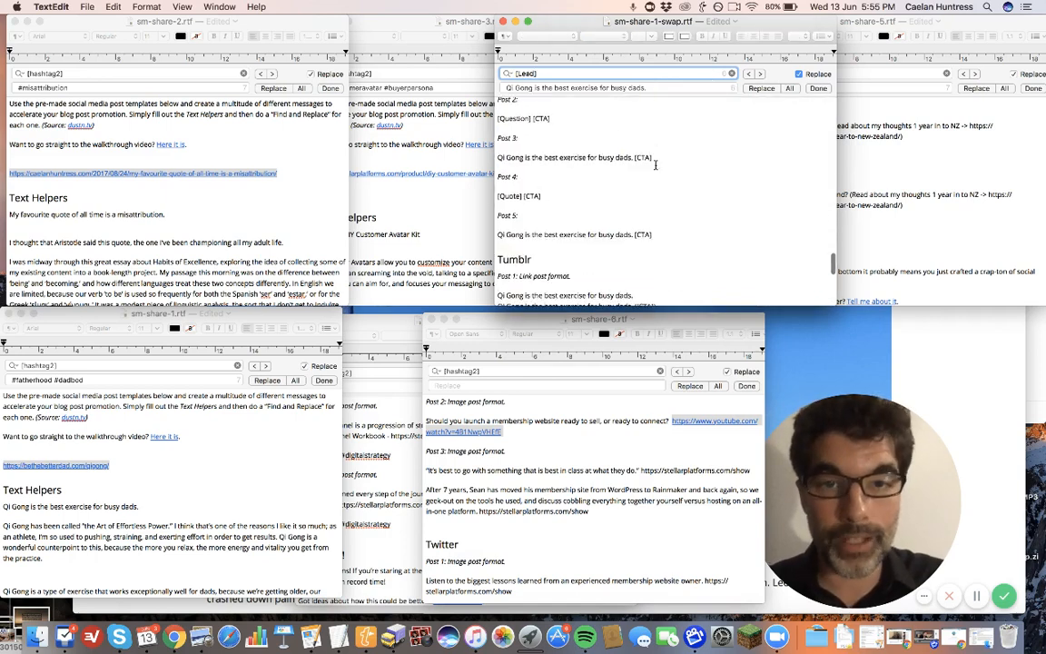
scroll(656, 165, "down", 5)
- Bring sm-share-6.rtf forward and examine its filled-in Twitter and Pinterest posts, down to the LinkedIn section
left_click(557, 439)
scroll(557, 439, "down", 2)
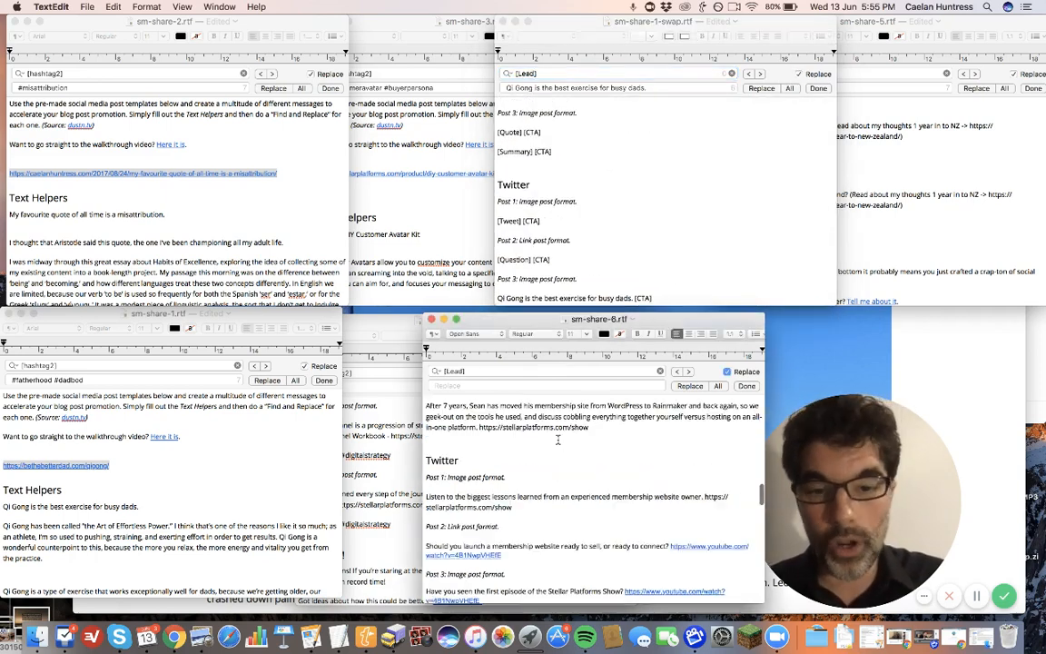
scroll(558, 439, "down", 2)
scroll(557, 439, "up", 3)
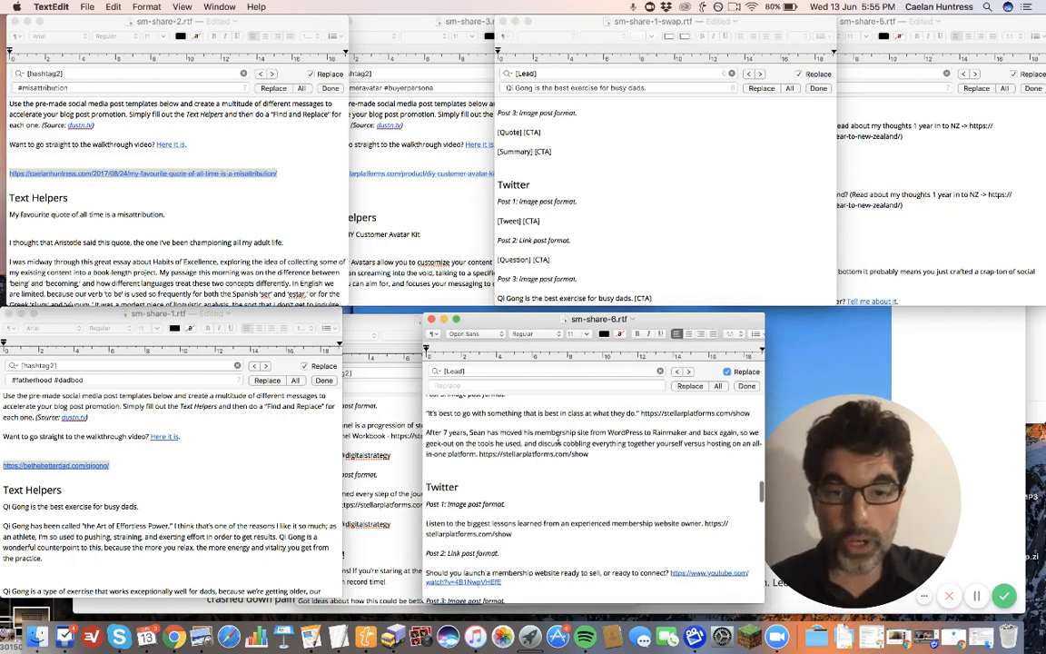
scroll(558, 443, "down", 5)
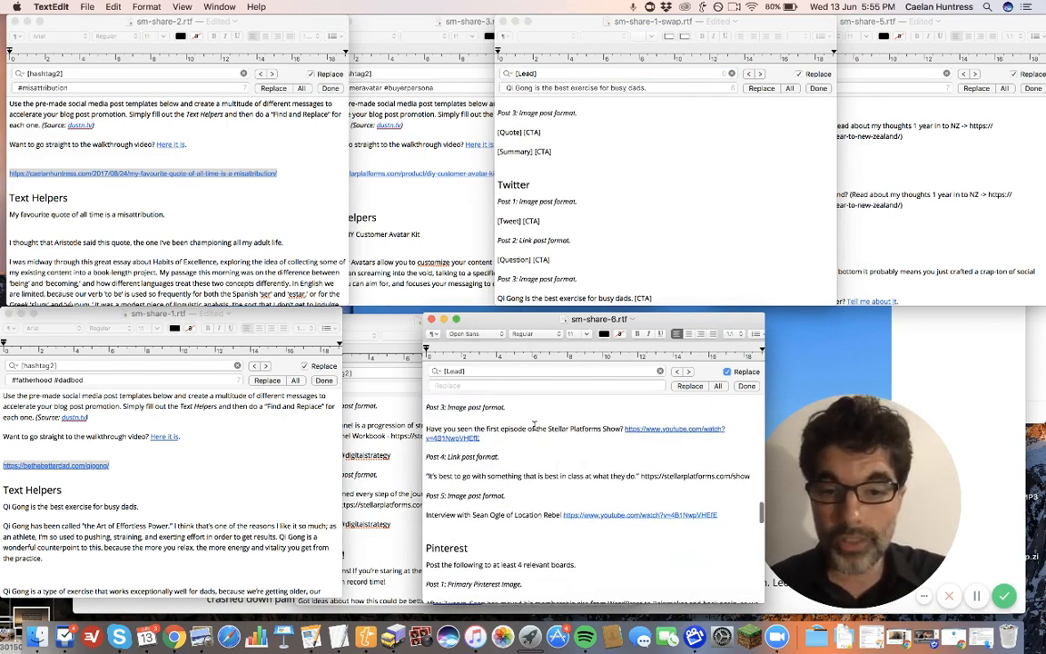
scroll(533, 425, "down", 2)
scroll(528, 442, "down", 4)
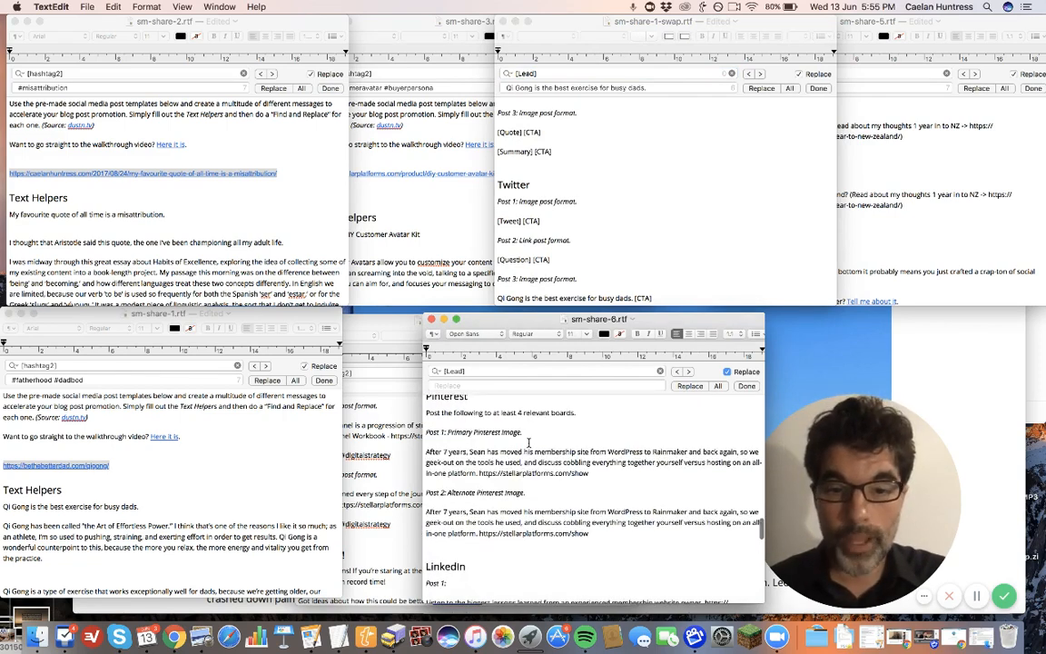
- Review the filled-in LinkedIn and Tumblr posts in sm-share-6.rtf
scroll(570, 512, "down", 3)
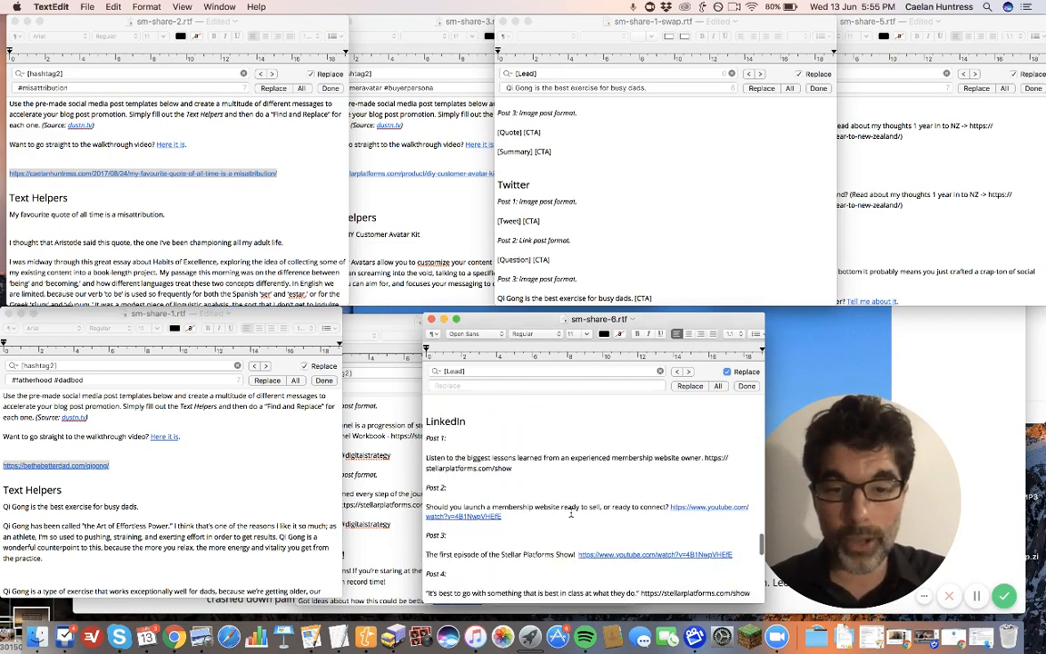
scroll(558, 558, "down", 5)
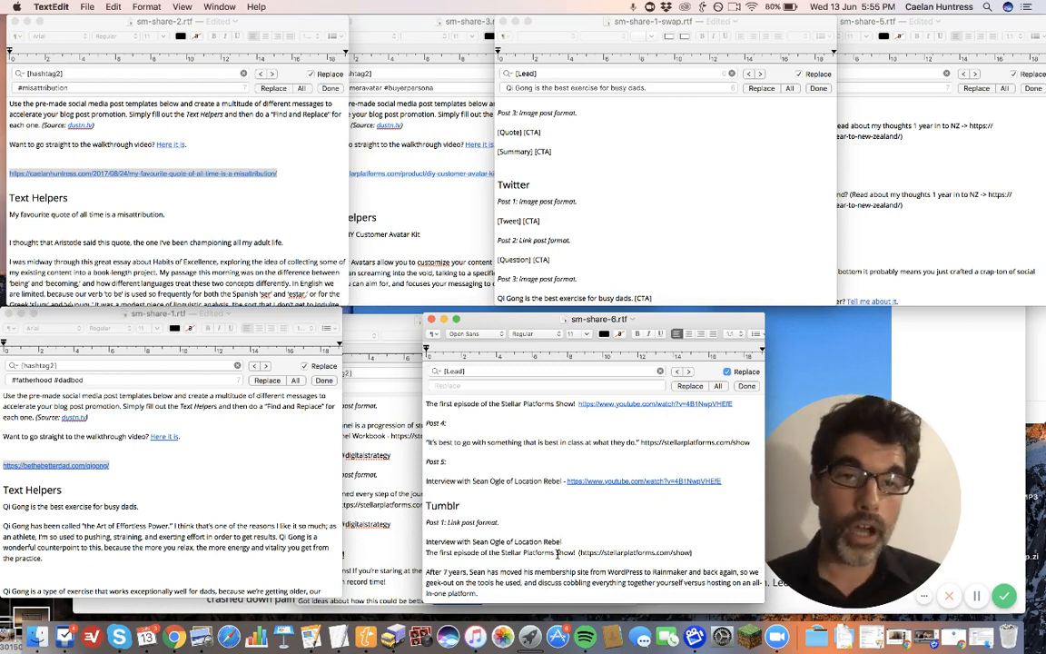
- Switch to Buffer in Chrome and examine the personal Twitter account's queue of scheduled posts through early July
key("super+Tab")
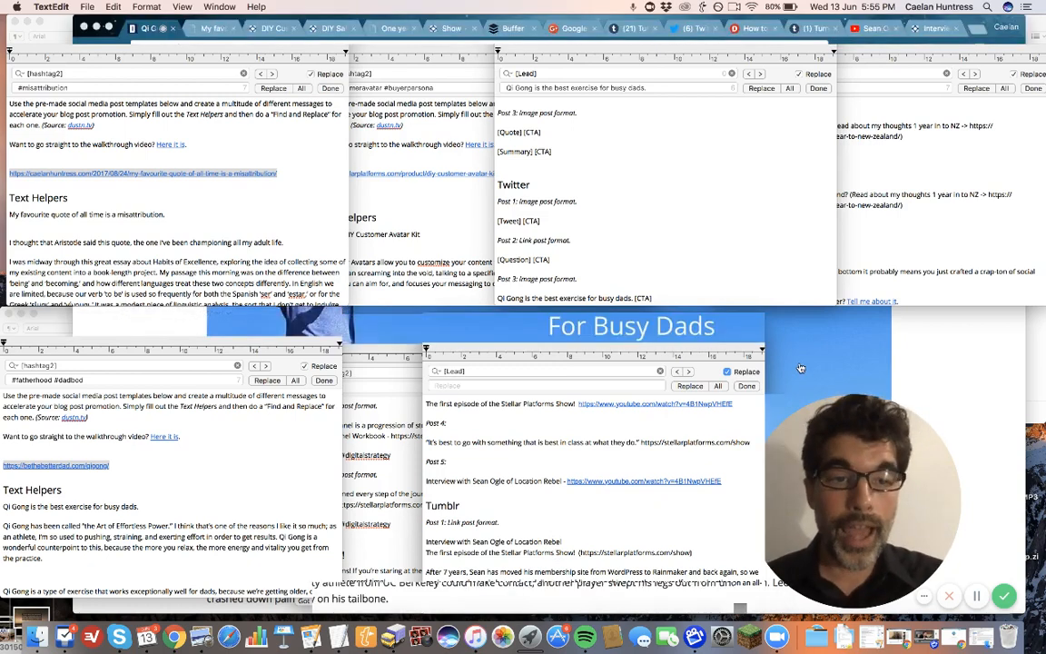
left_click(511, 28)
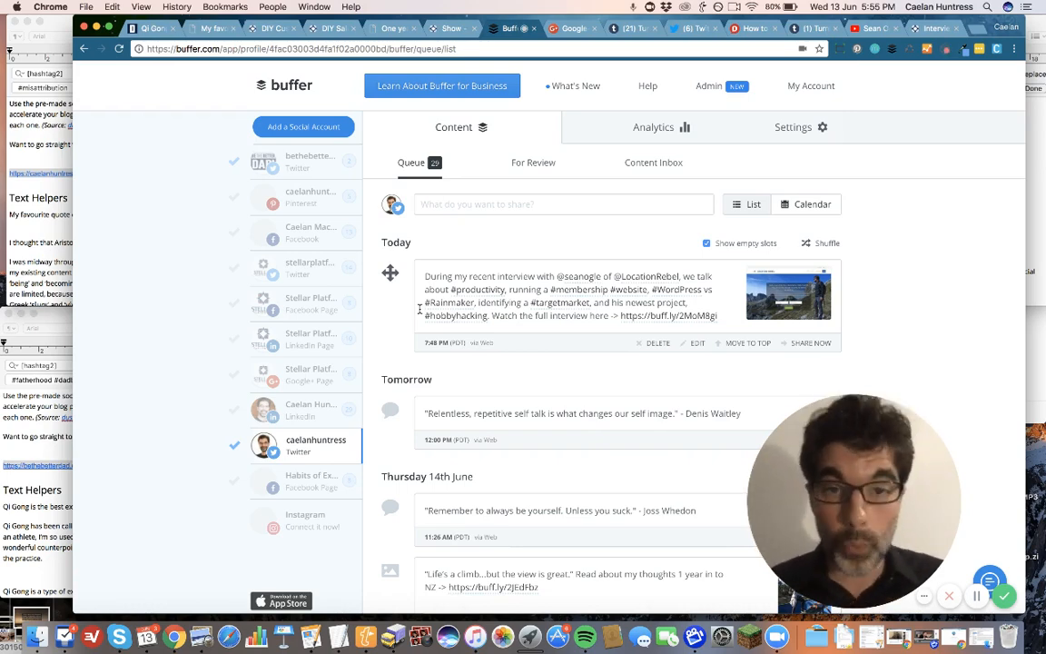
scroll(711, 236, "down", 15)
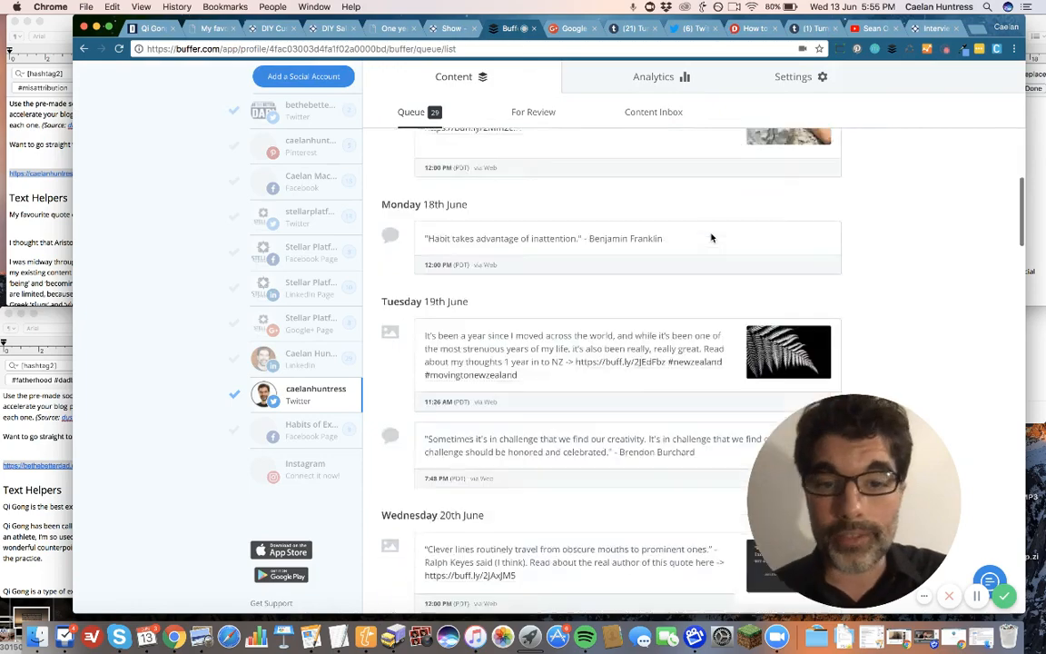
scroll(712, 238, "down", 10)
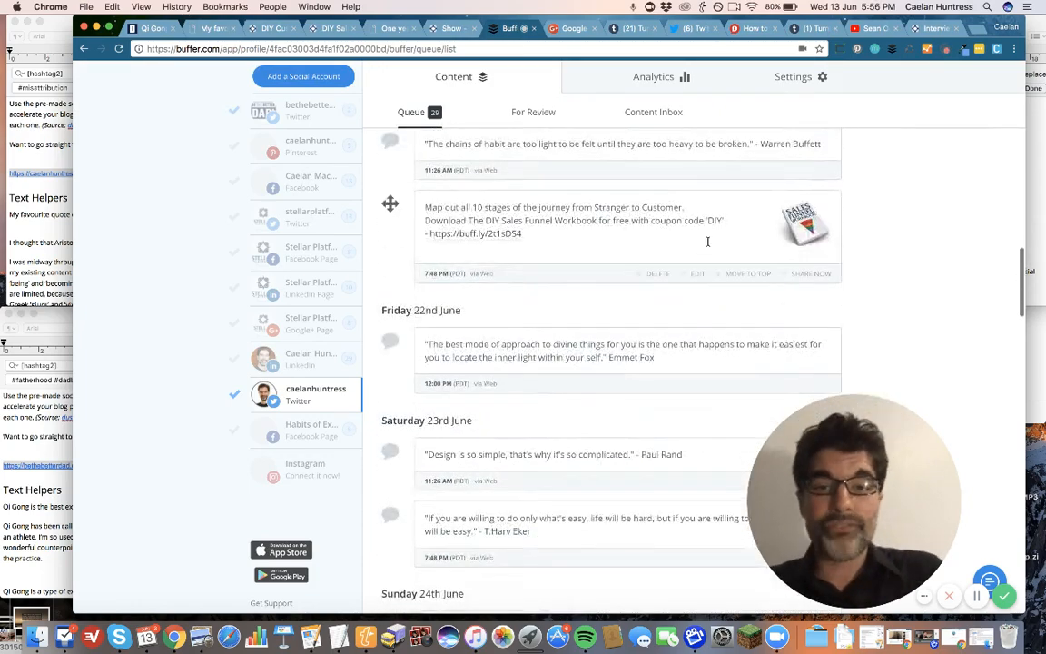
scroll(708, 243, "down", 10)
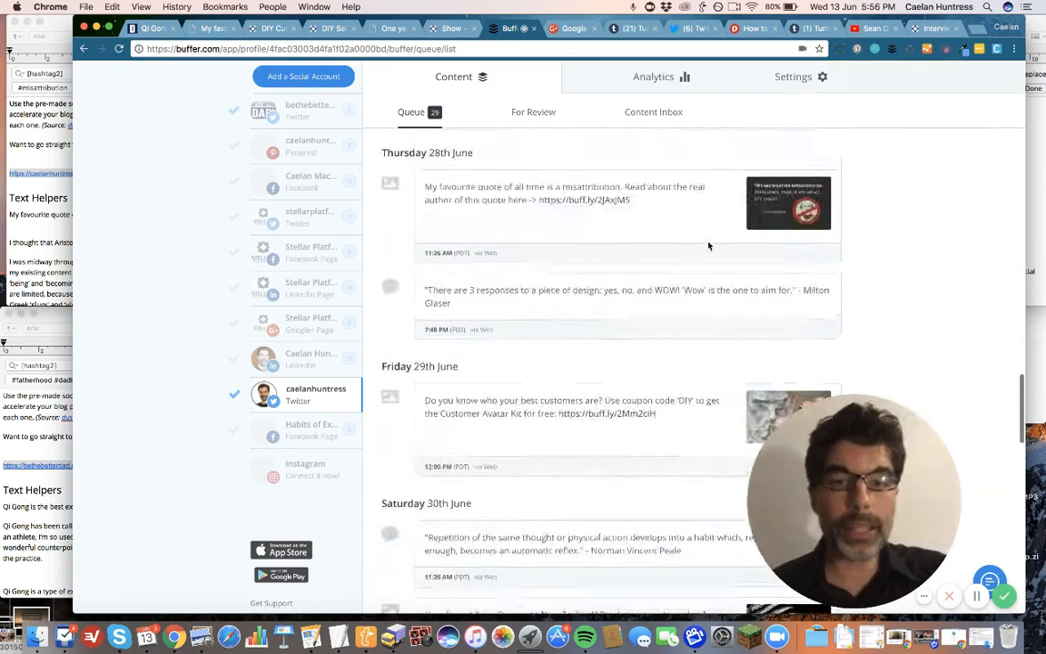
scroll(709, 243, "down", 5)
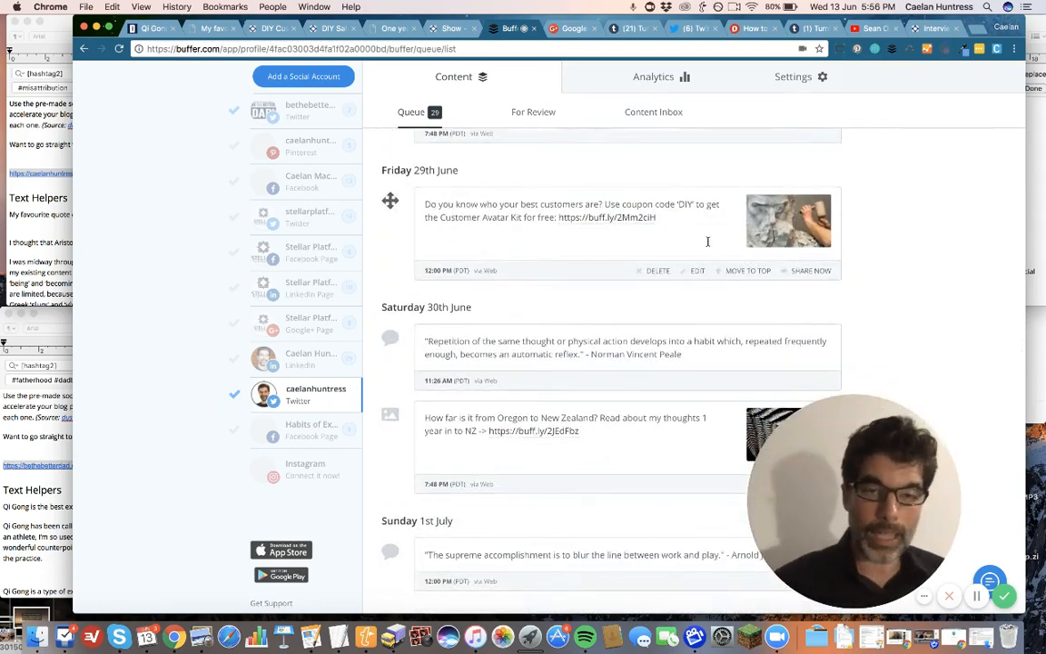
scroll(707, 242, "down", 1)
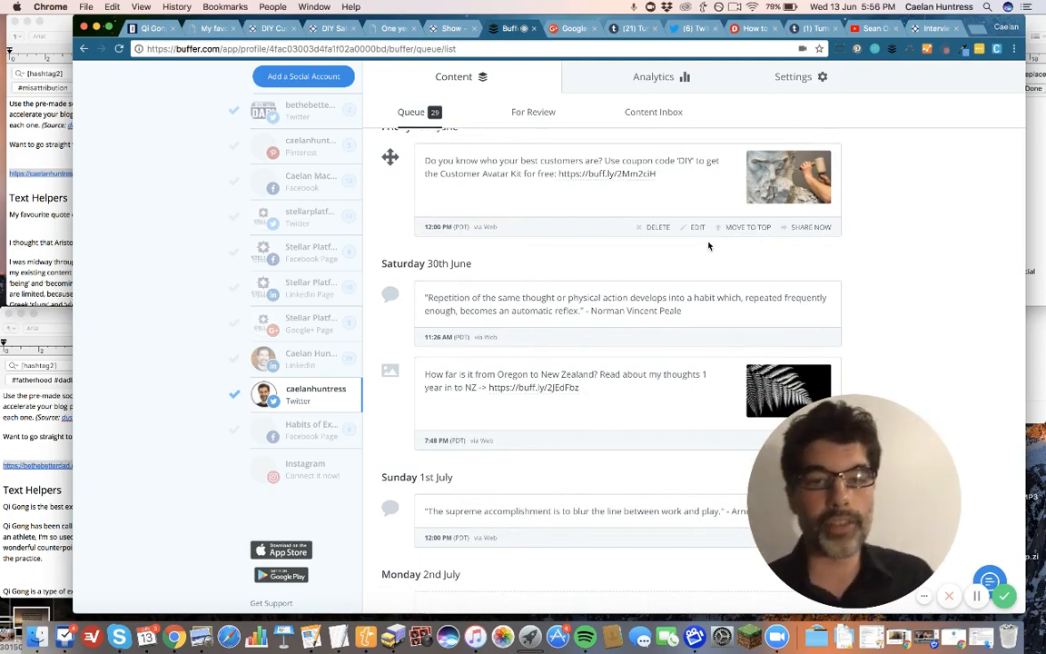
scroll(709, 245, "down", 1)
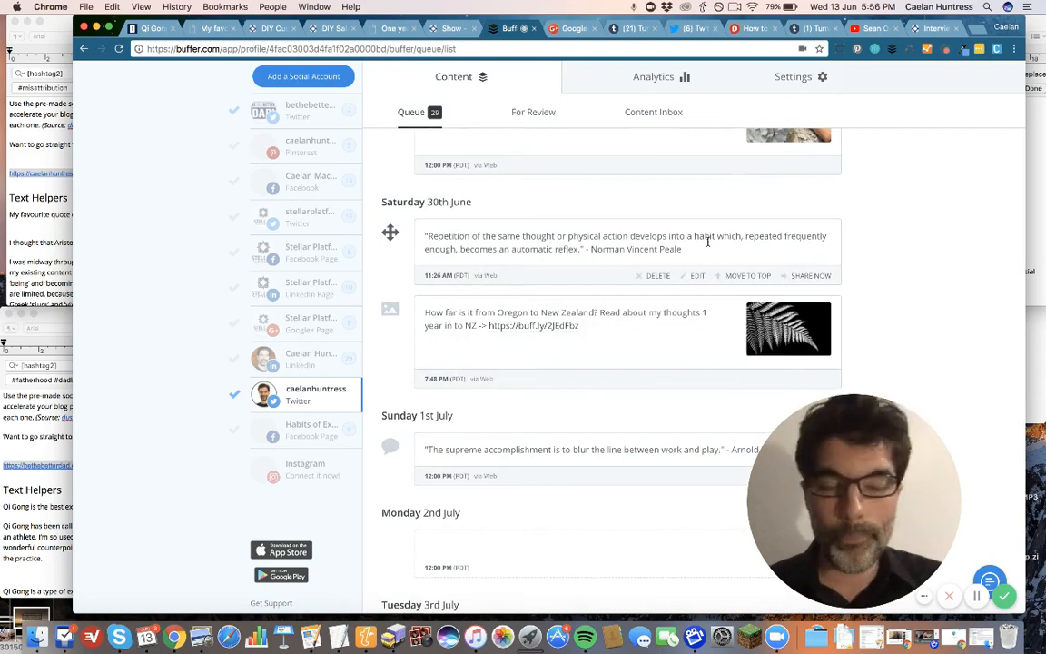
scroll(707, 241, "down", 2)
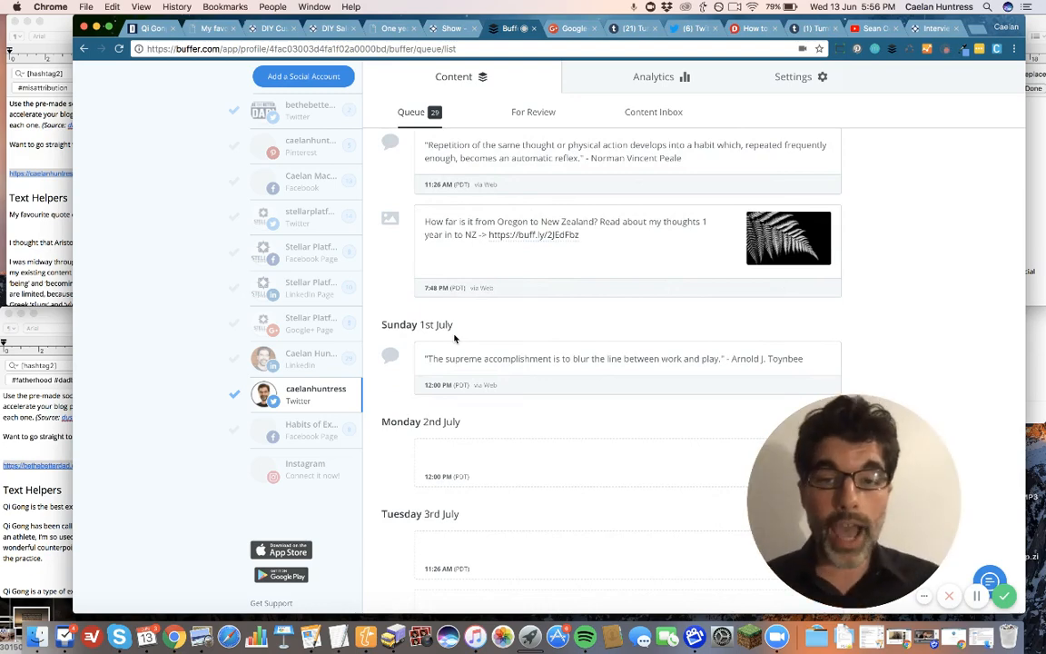
scroll(454, 339, "up", 10)
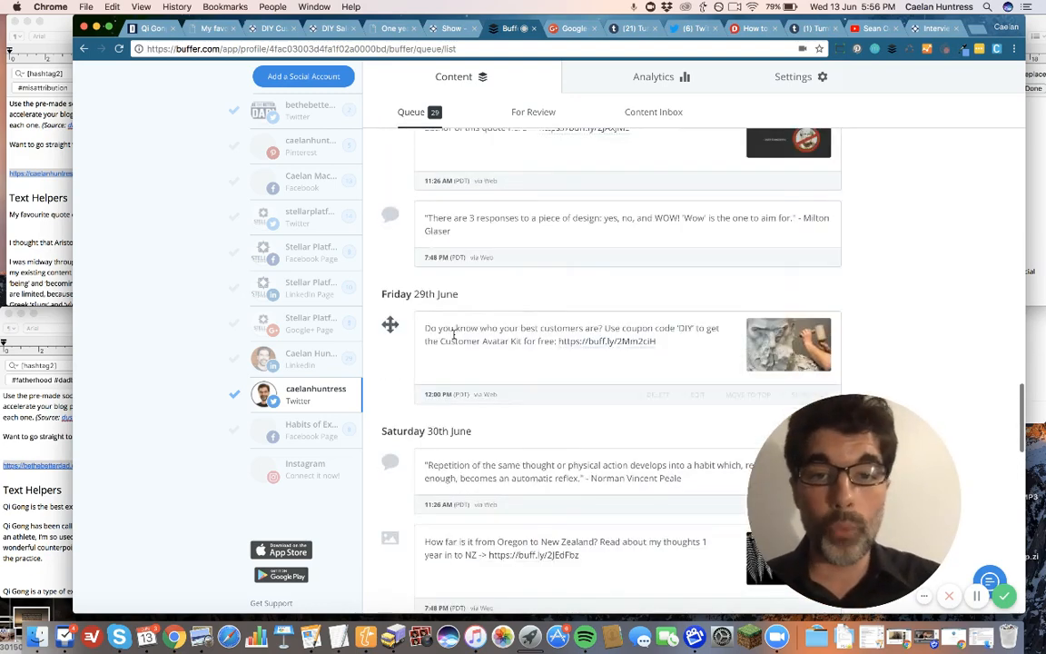
scroll(454, 335, "up", 10)
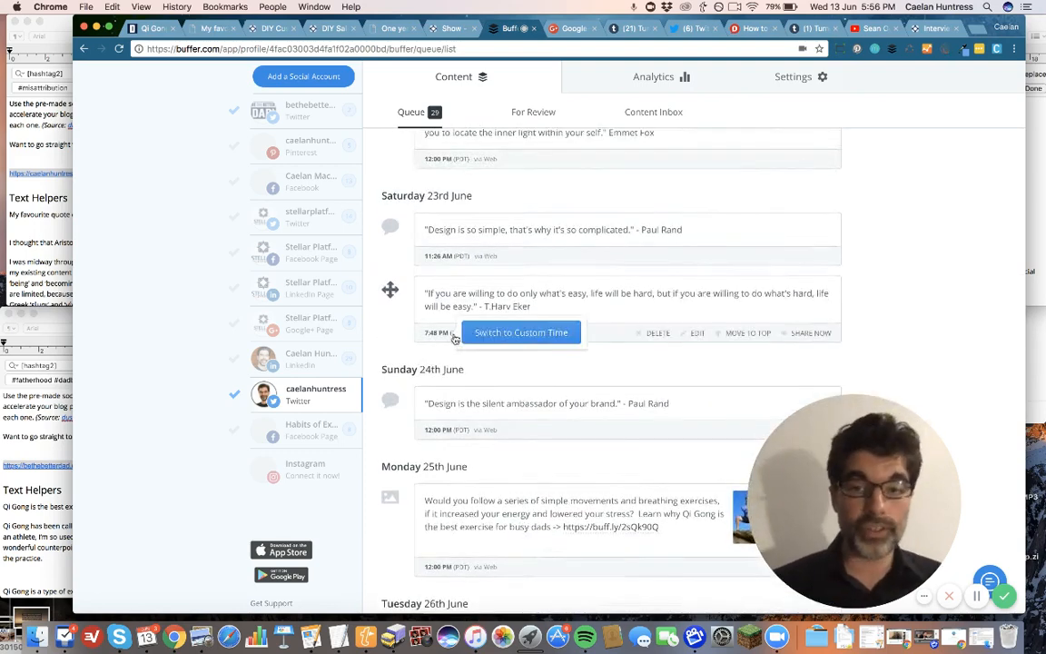
- View the queues of the personal LinkedIn profile and the Stellar Platforms Google+, LinkedIn and Facebook pages
left_click(293, 360)
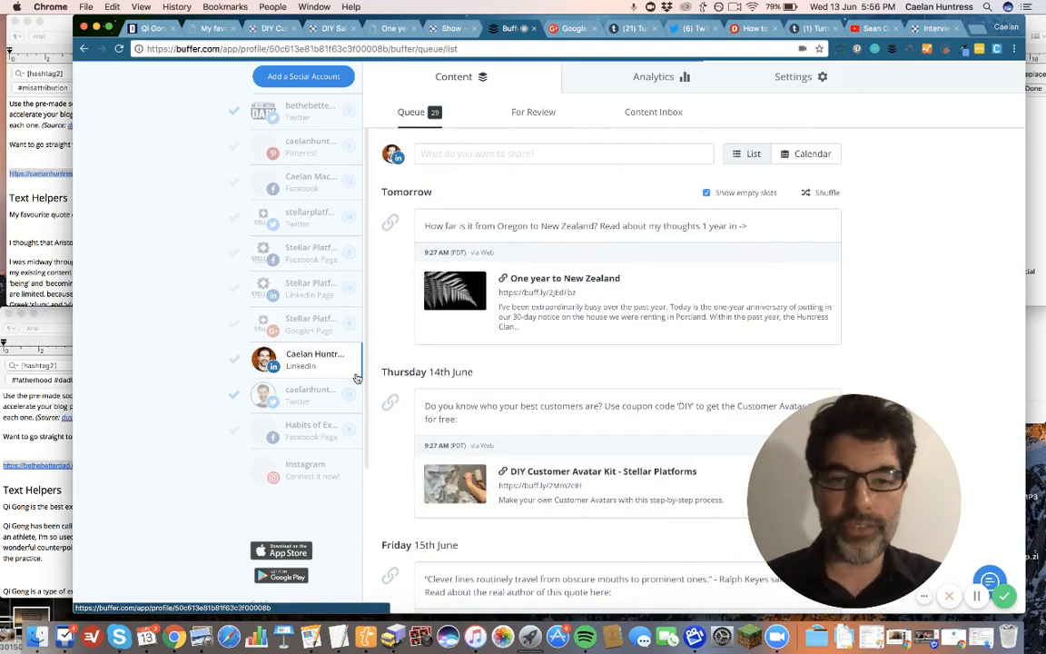
scroll(530, 403, "down", 10)
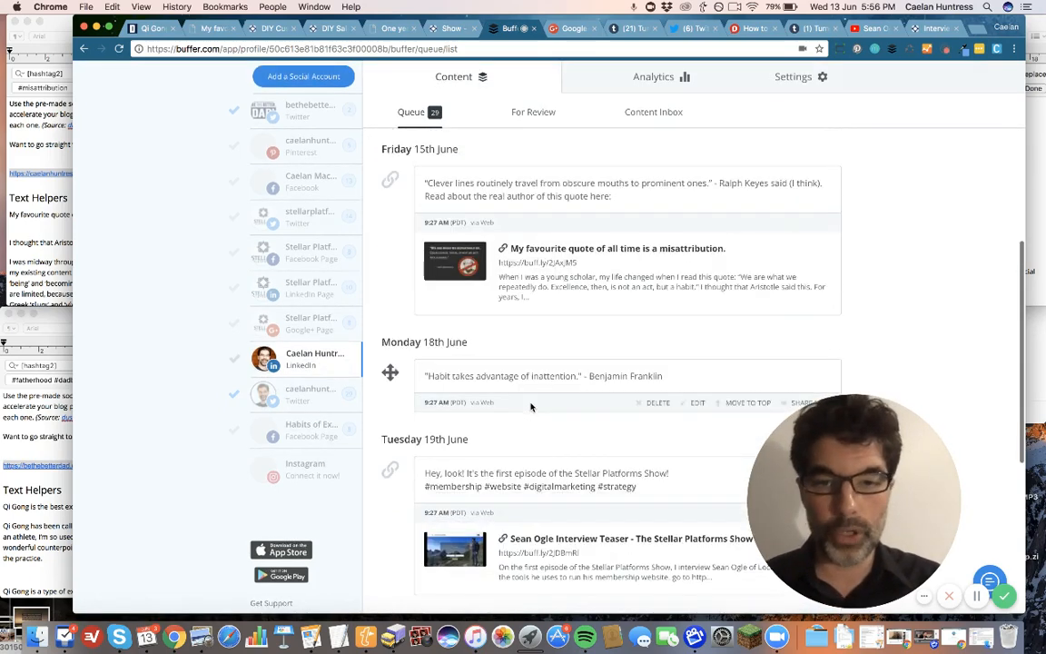
left_click(315, 333)
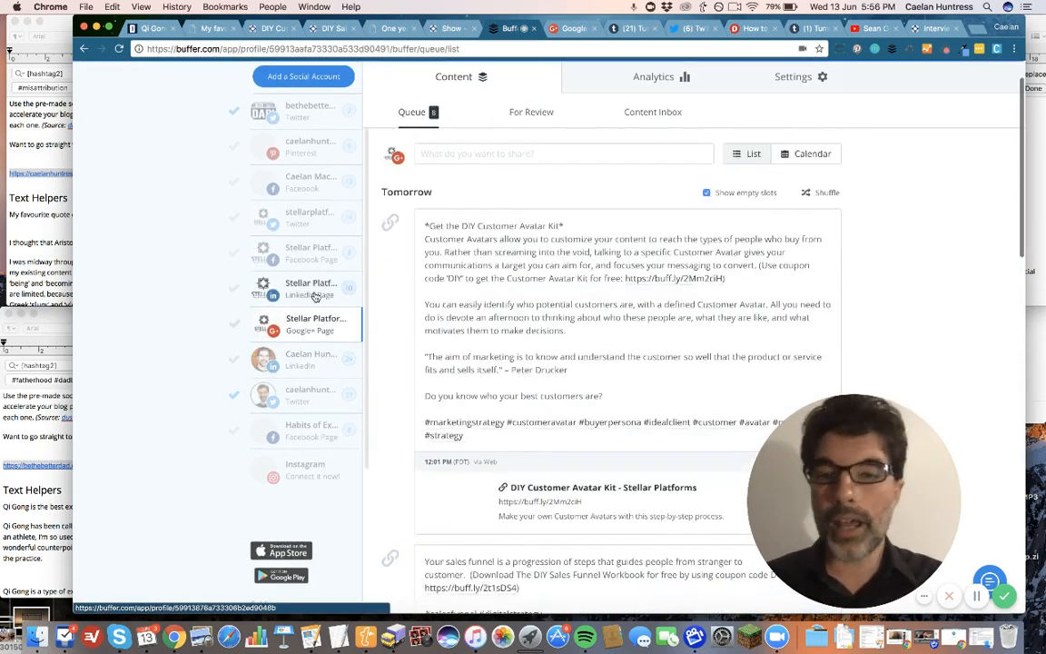
left_click(315, 297)
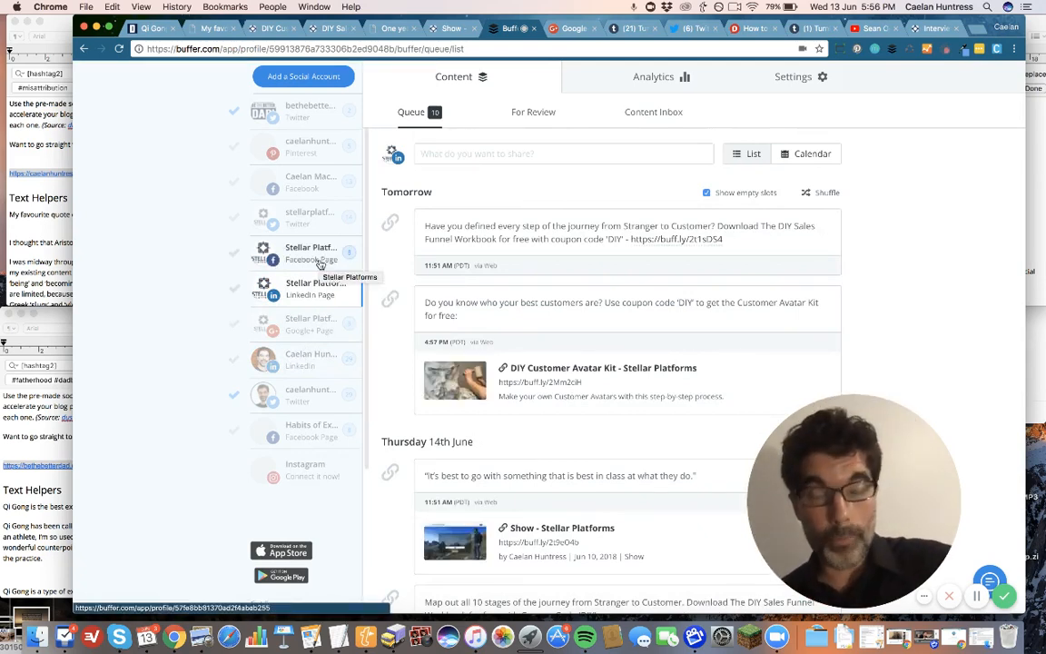
left_click(319, 262)
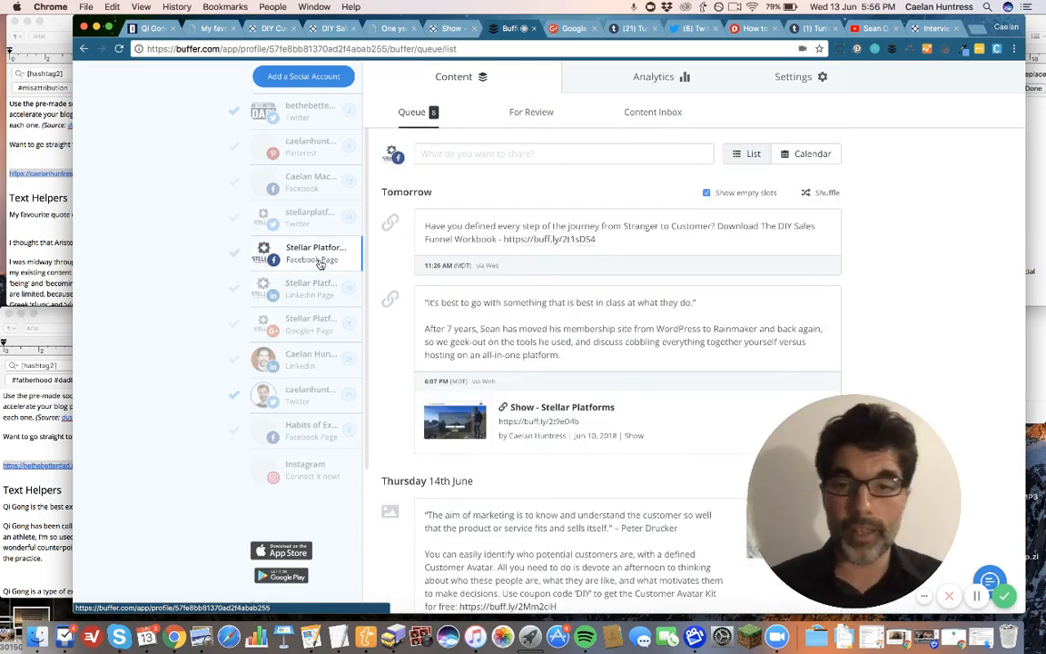
- Return to the personal Twitter account's queue and review its scheduled posts for the coming days
left_click(313, 392)
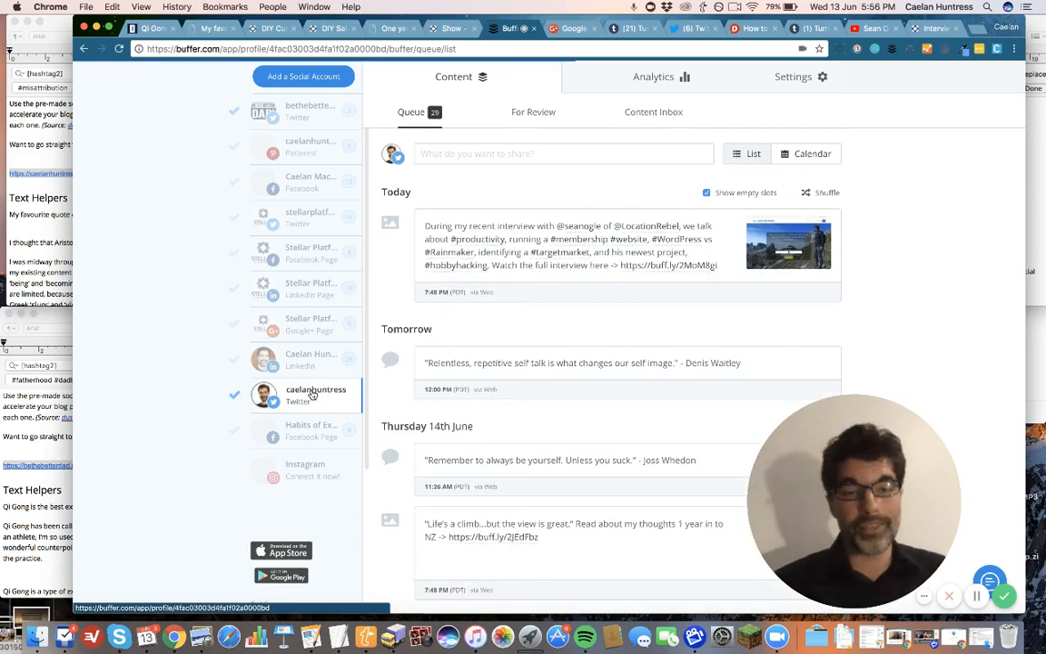
scroll(693, 375, "down", 10)
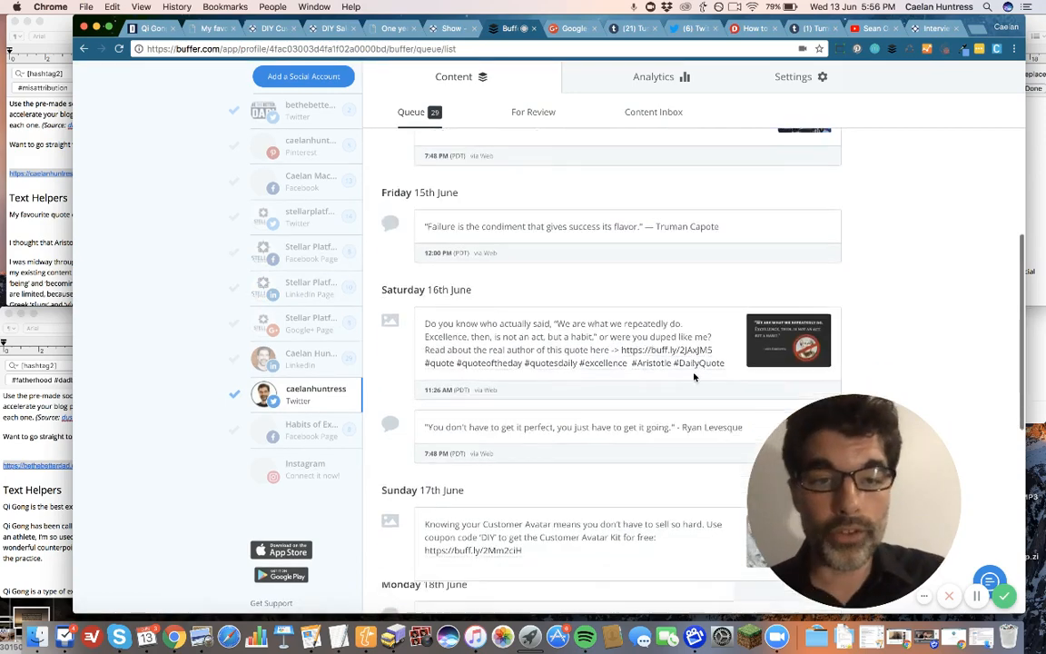
scroll(694, 375, "up", 15)
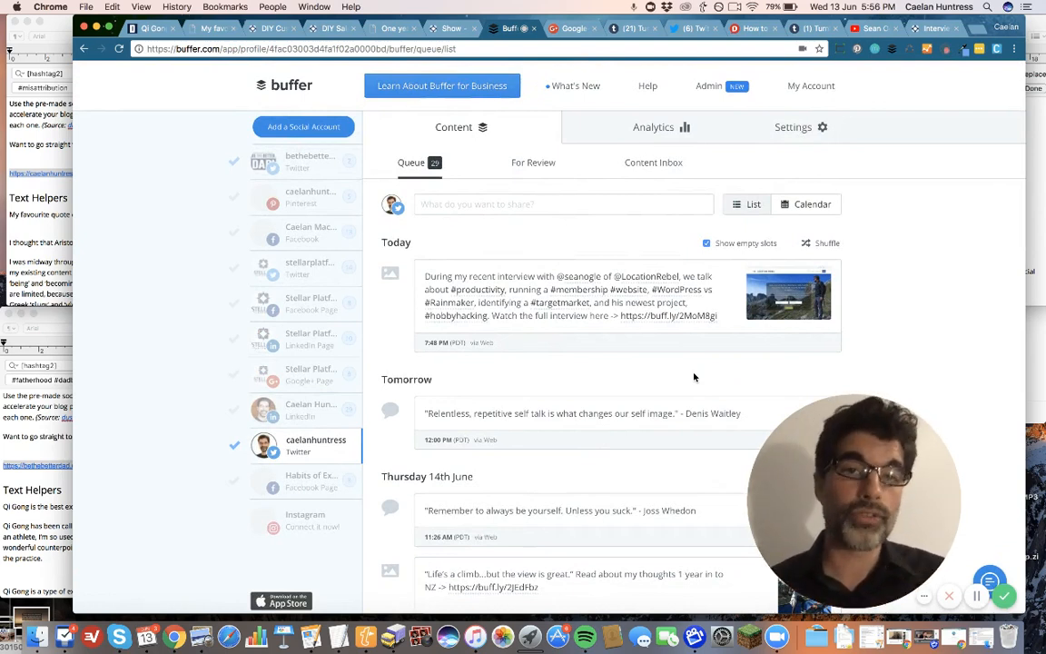
- Open the dustn.tv blog promotion template article, review it from its title to the template section, and point out its web address
left_click(734, 29)
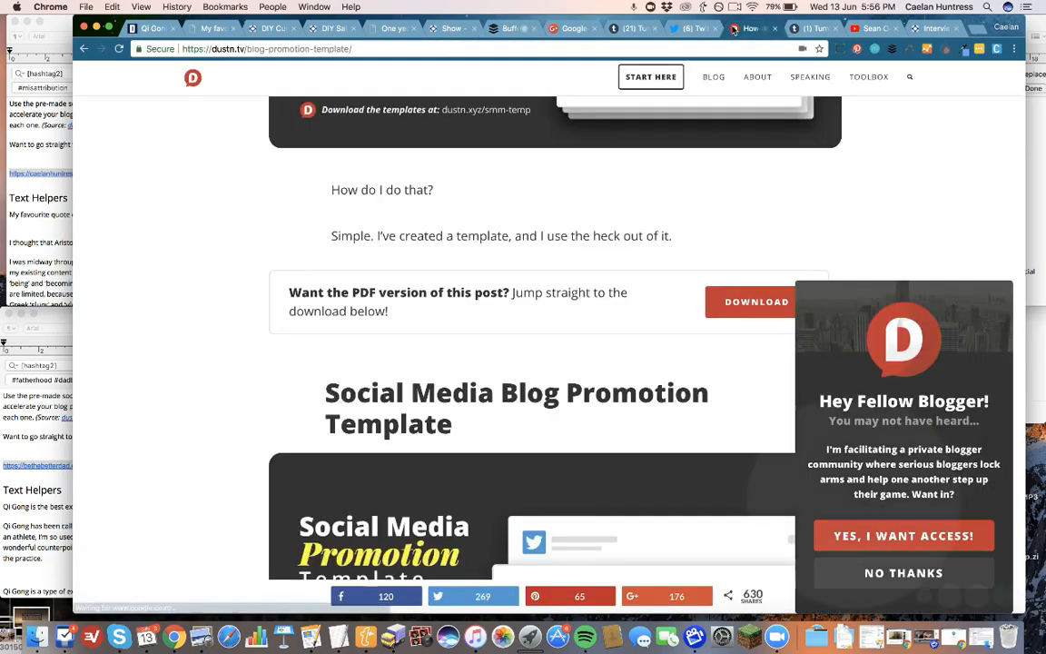
scroll(489, 318, "up", 15)
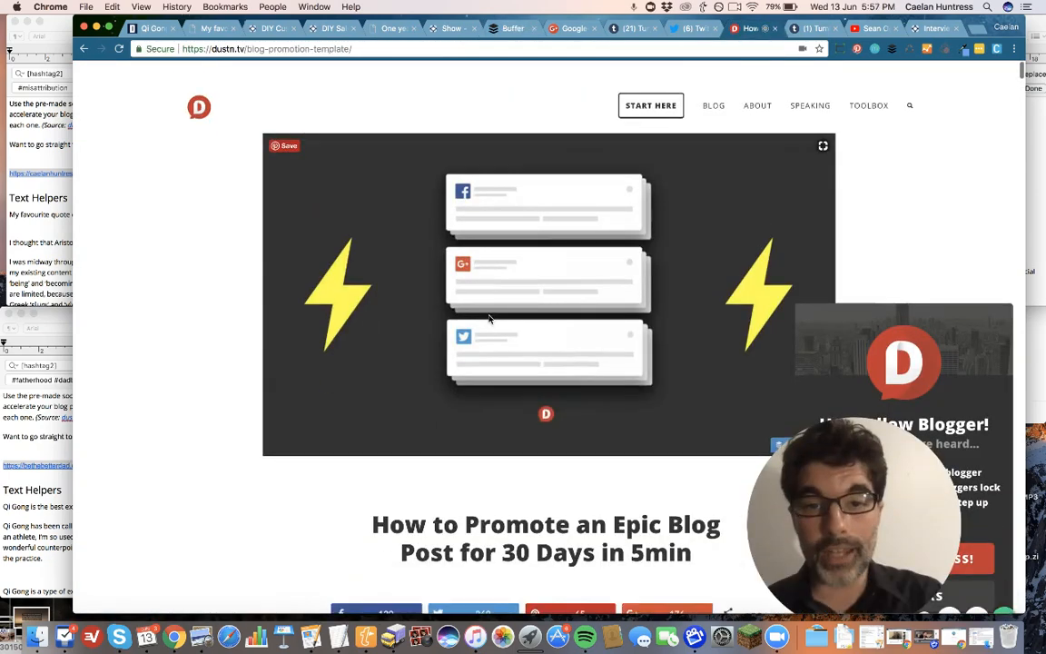
scroll(488, 318, "down", 1)
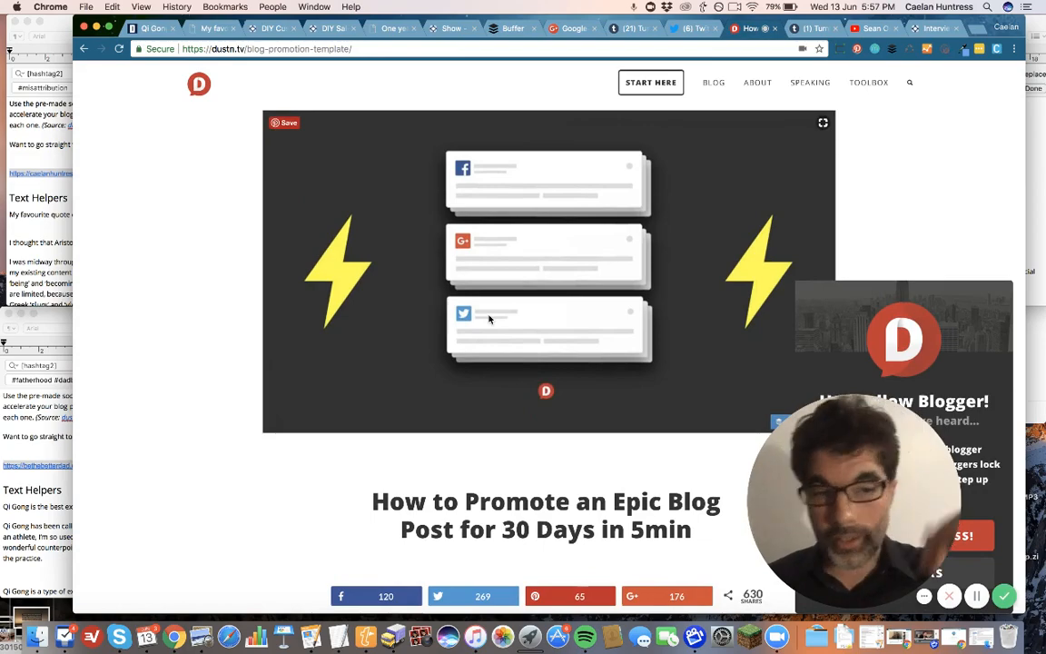
scroll(489, 317, "down", 5)
scroll(488, 318, "down", 15)
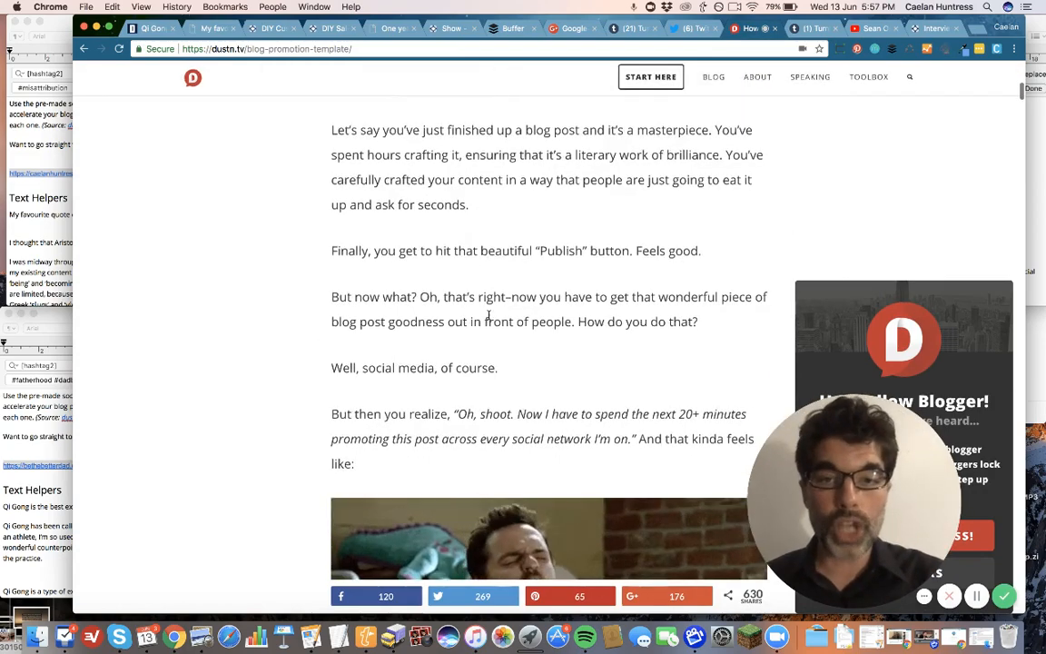
scroll(489, 315, "down", 12)
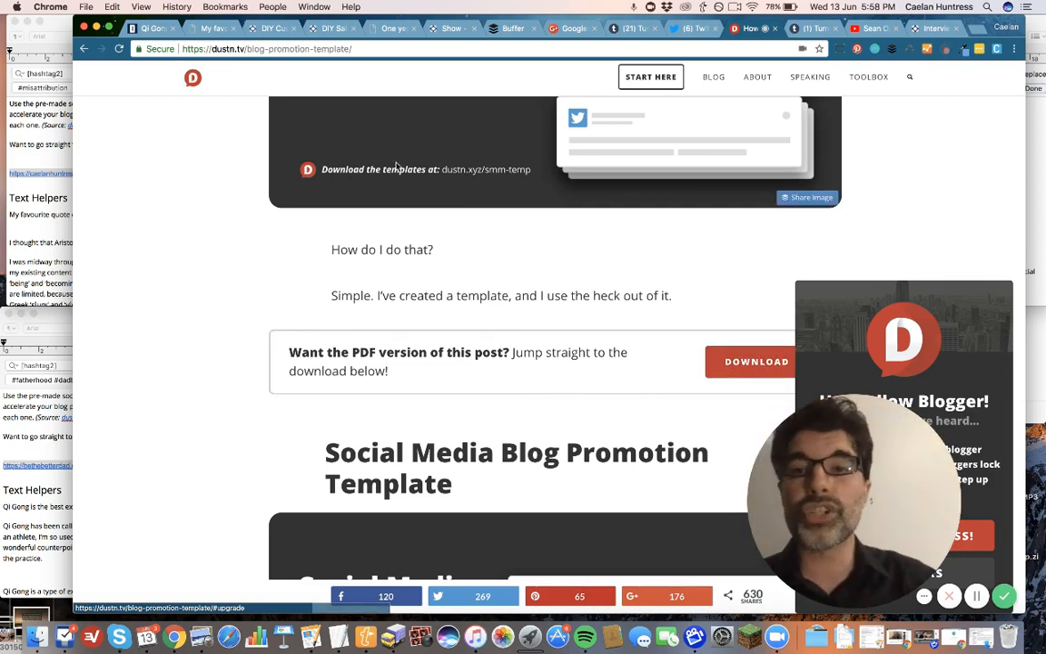
left_click(323, 50)
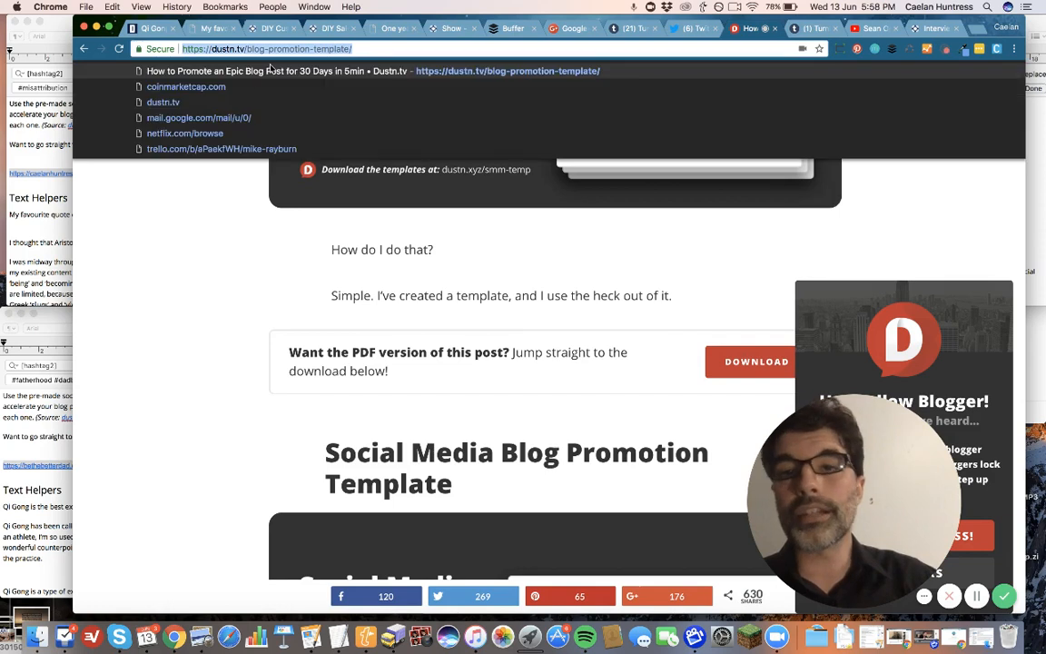
left_click(456, 339)
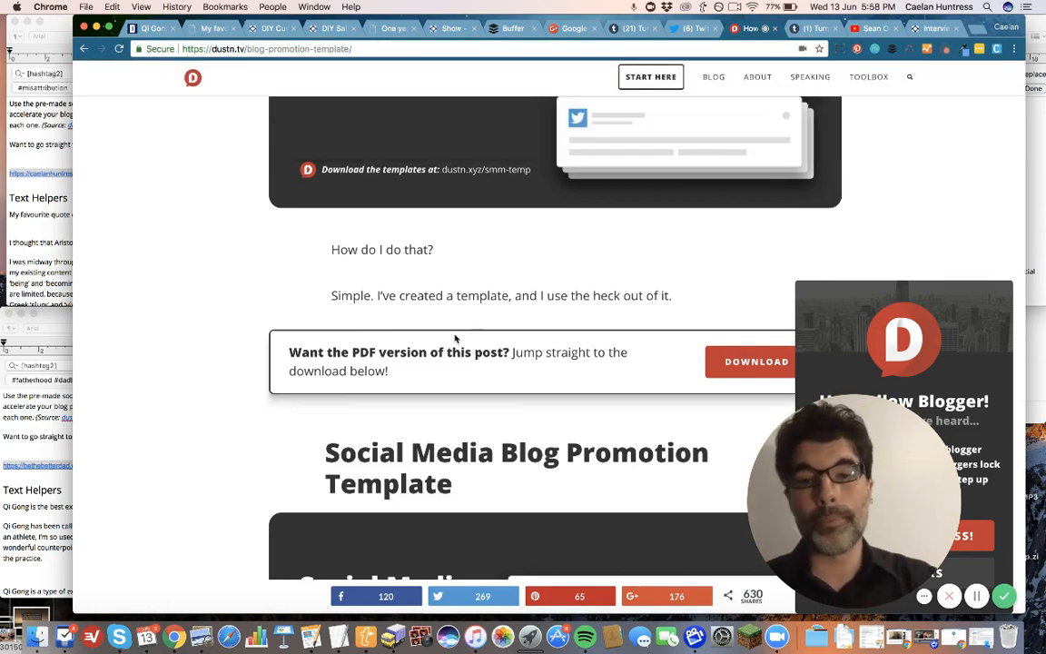